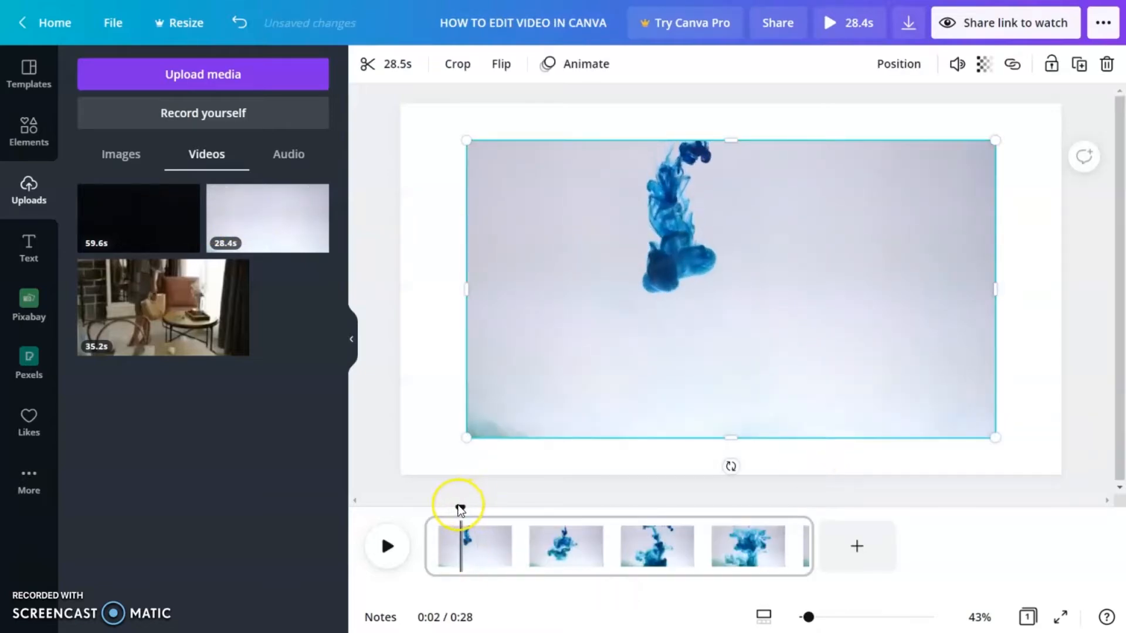
Step: Split the blue ink video on the timeline at 21.1 s
{"action": "left_click_drag", "start_coordinate": [461, 508], "coordinate": [708, 523]}
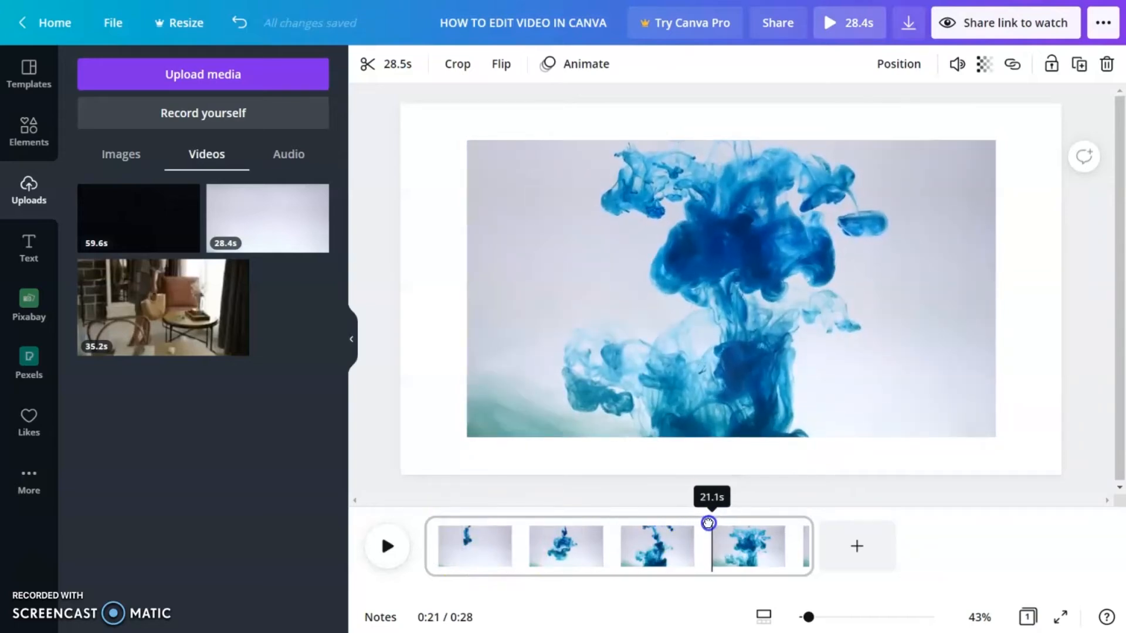
{"action": "left_click", "coordinate": [795, 530]}
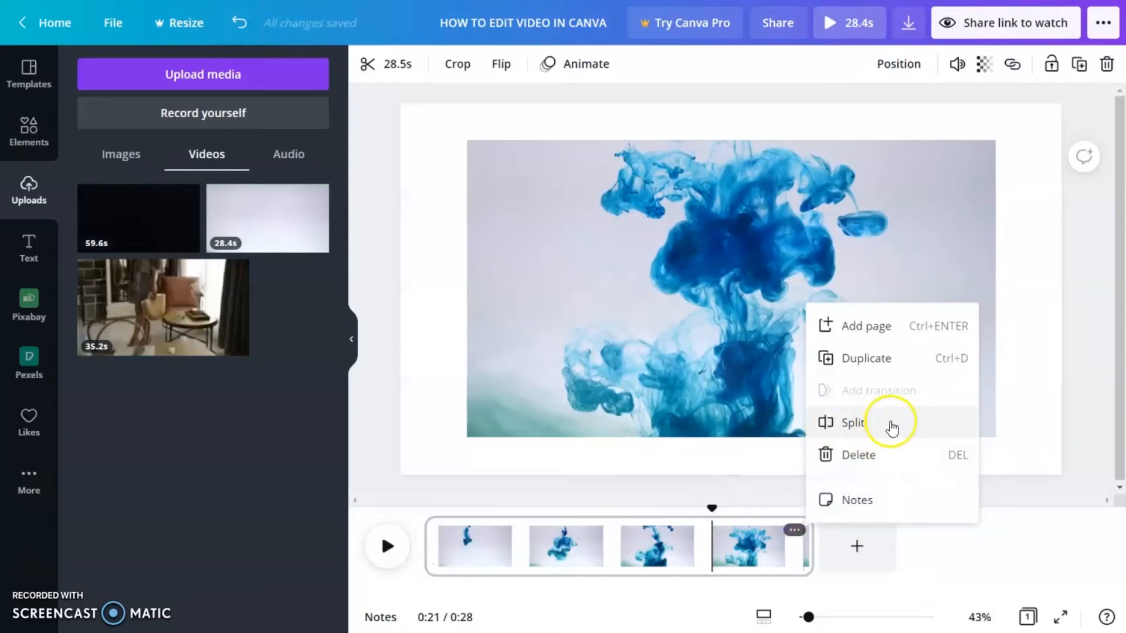
{"action": "left_click", "coordinate": [853, 423]}
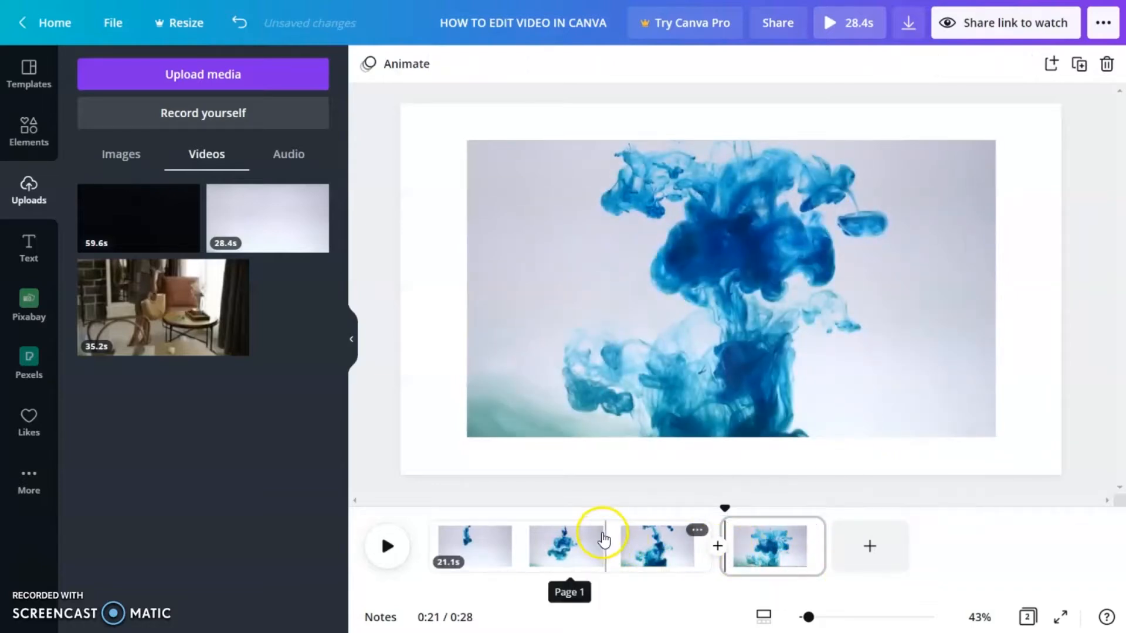
Step: Split the first blue ink clip at about 7.5 s and delete the opening section before the cut
{"action": "left_click", "coordinate": [527, 532]}
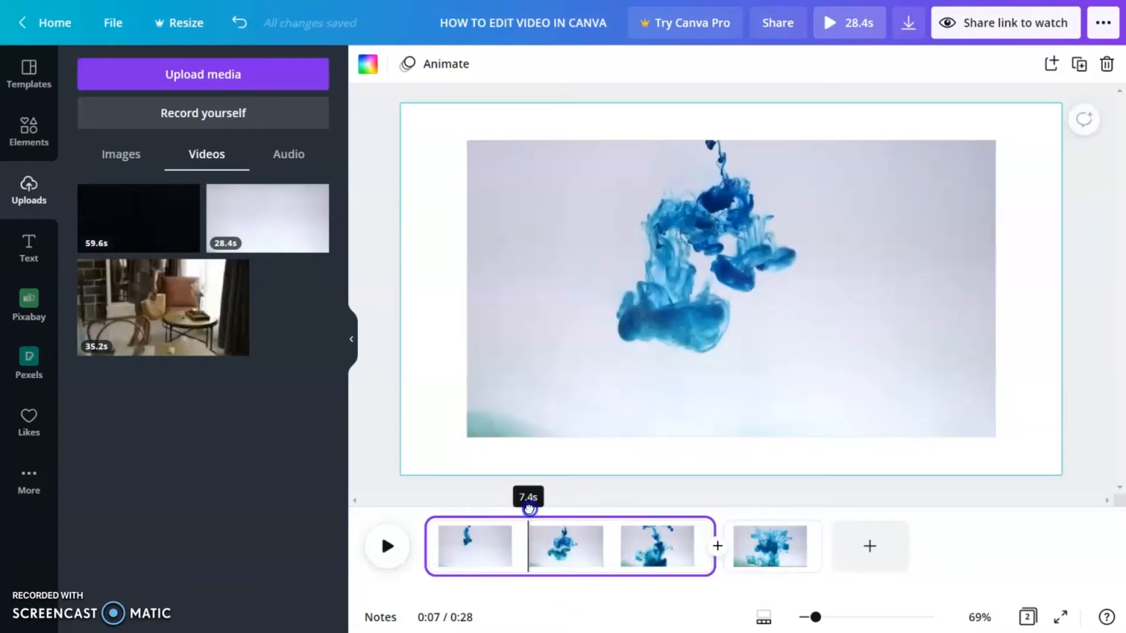
{"action": "left_click_drag", "start_coordinate": [529, 509], "coordinate": [530, 510]}
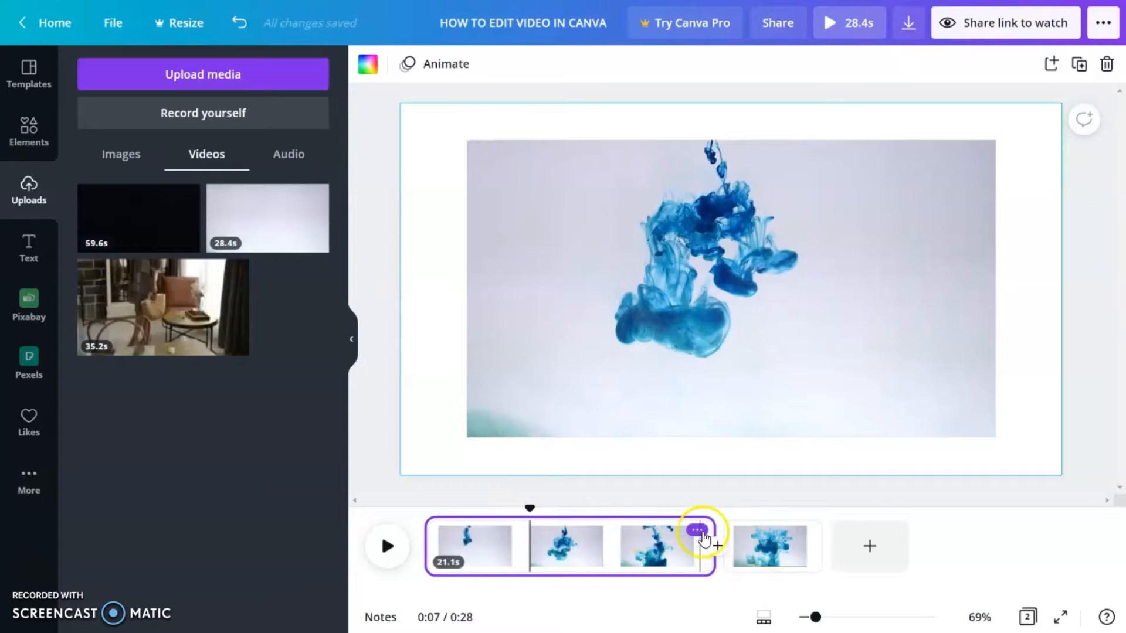
{"action": "left_click", "coordinate": [696, 531]}
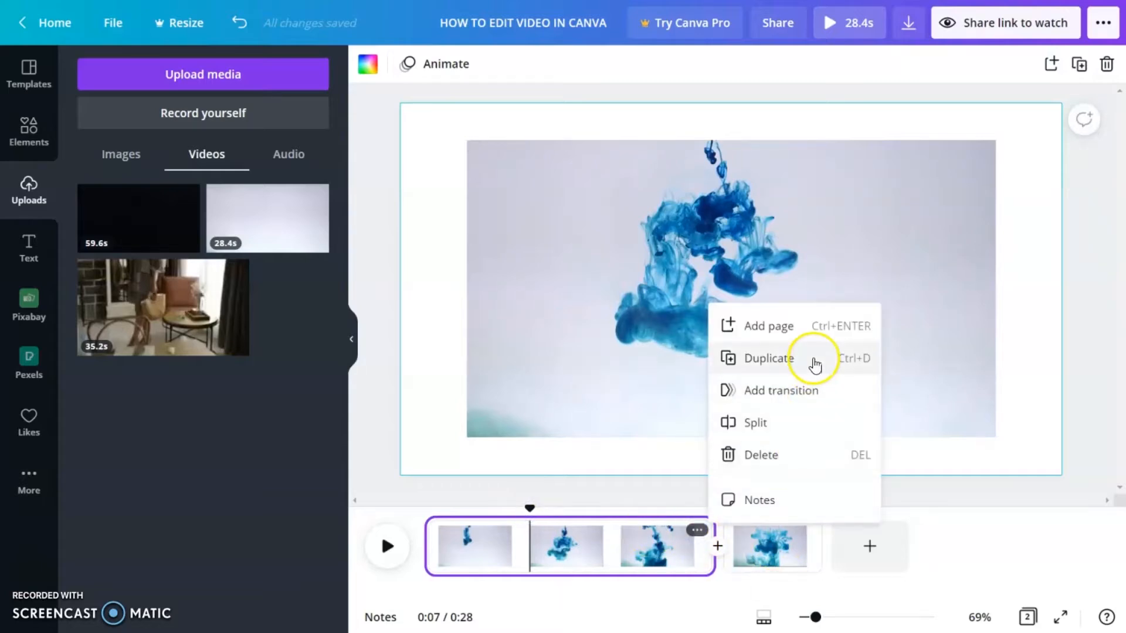
{"action": "left_click", "coordinate": [794, 423]}
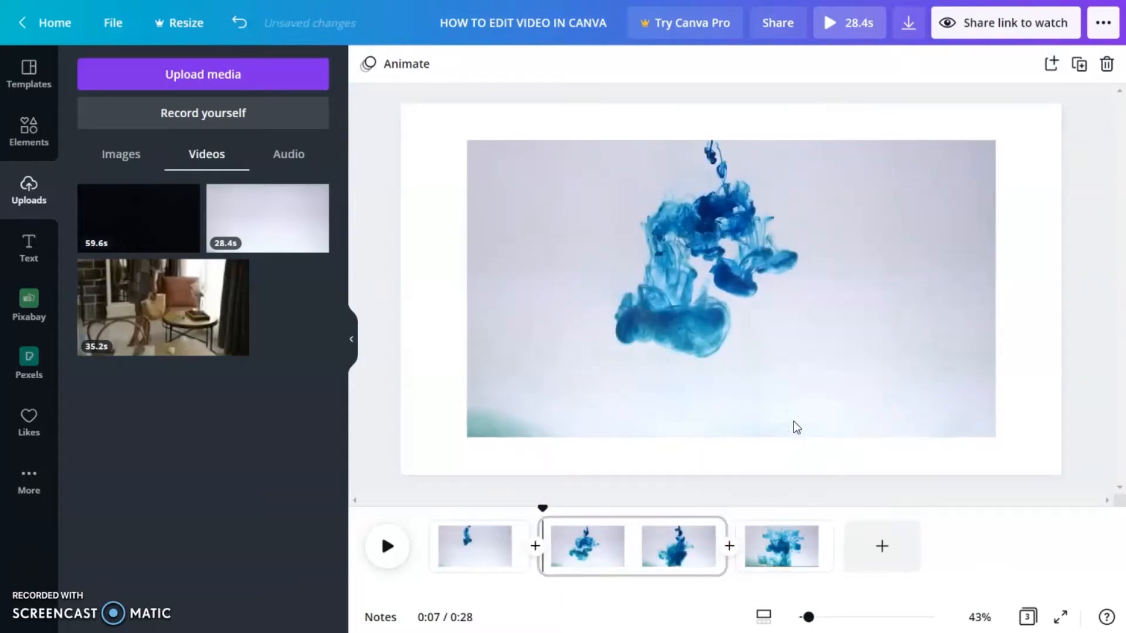
{"action": "left_click", "coordinate": [468, 549]}
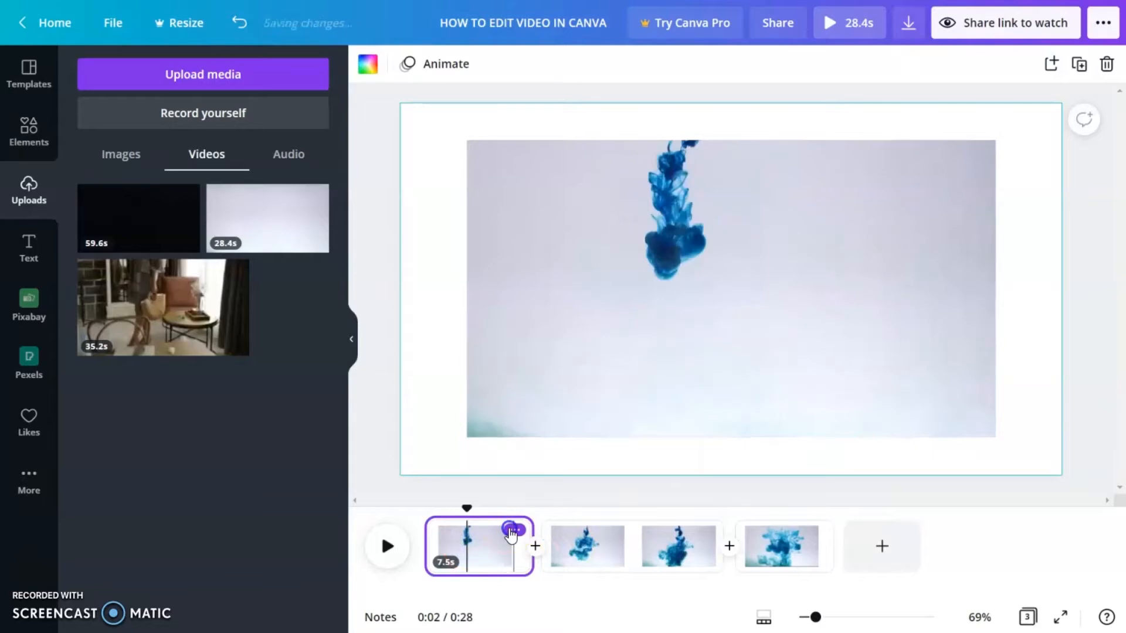
{"action": "left_click", "coordinate": [514, 530]}
{"action": "left_click", "coordinate": [599, 456]}
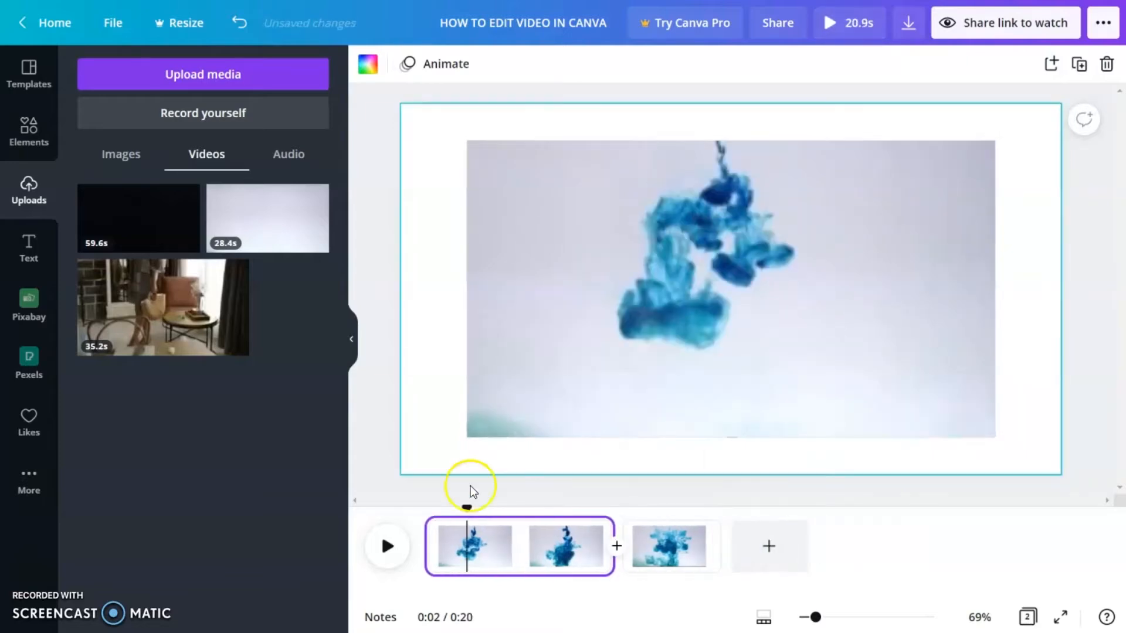
Step: Duplicate the last blue ink clip on the timeline
{"action": "left_click_drag", "start_coordinate": [465, 511], "coordinate": [712, 543]}
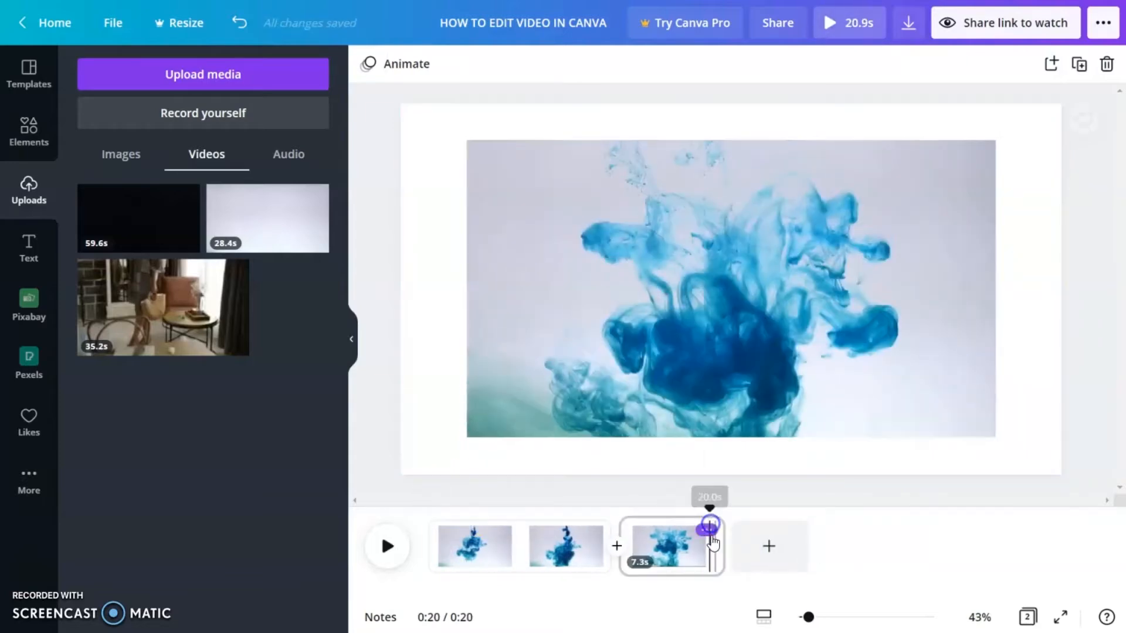
{"action": "left_click", "coordinate": [707, 531]}
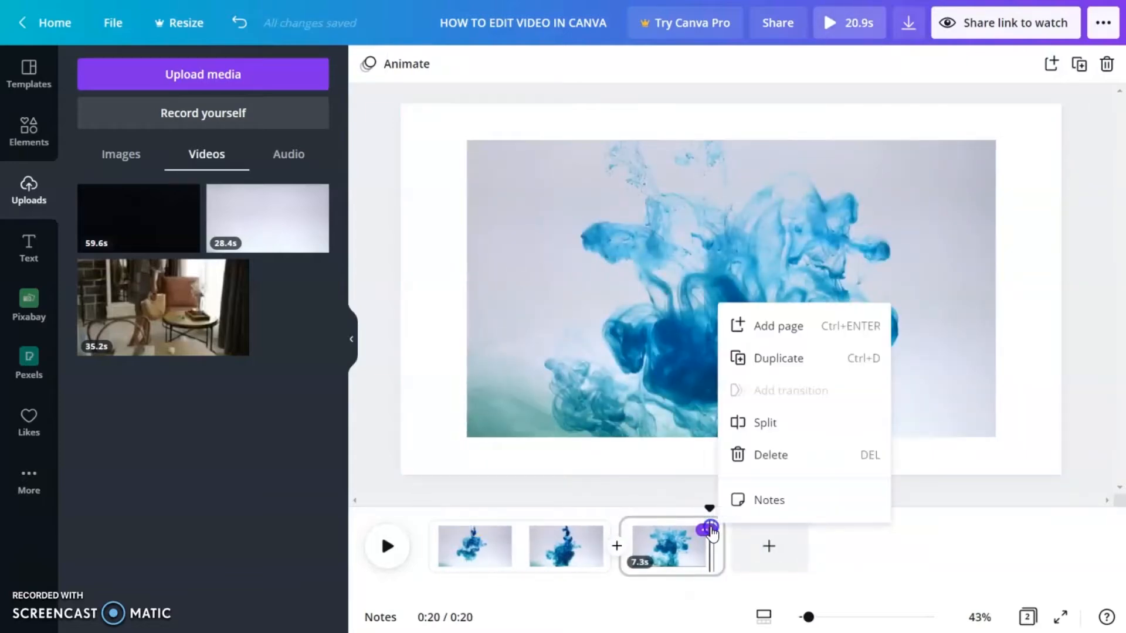
{"action": "left_click", "coordinate": [834, 378]}
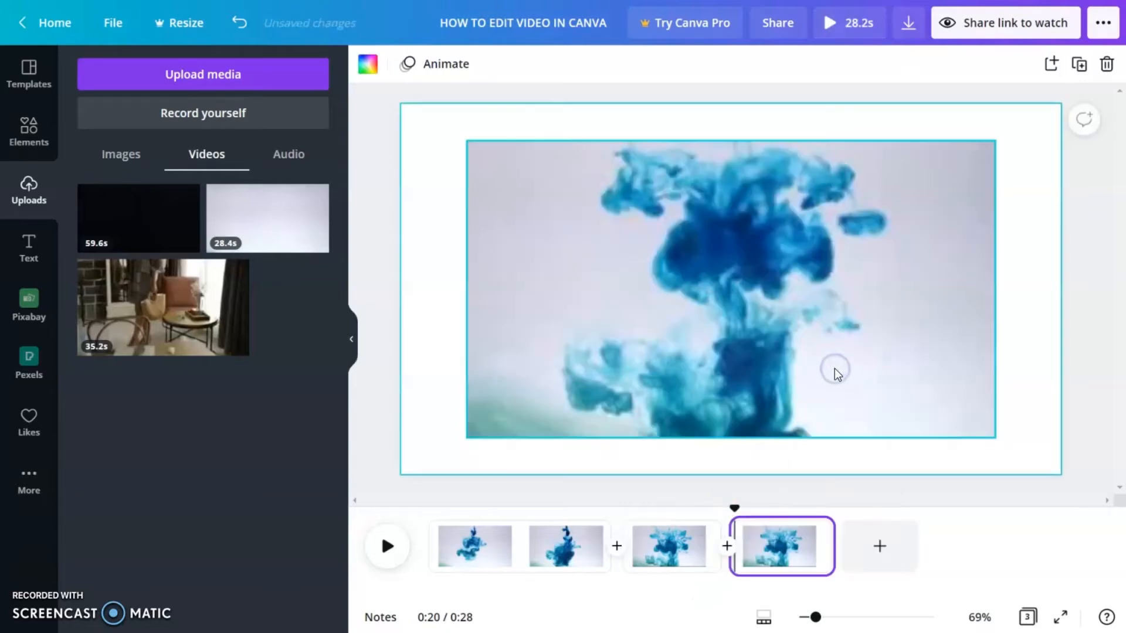
Step: Split the duplicated clip at about 24 s, then delete its first part and the original clip it was copied from
{"action": "left_click", "coordinate": [816, 530]}
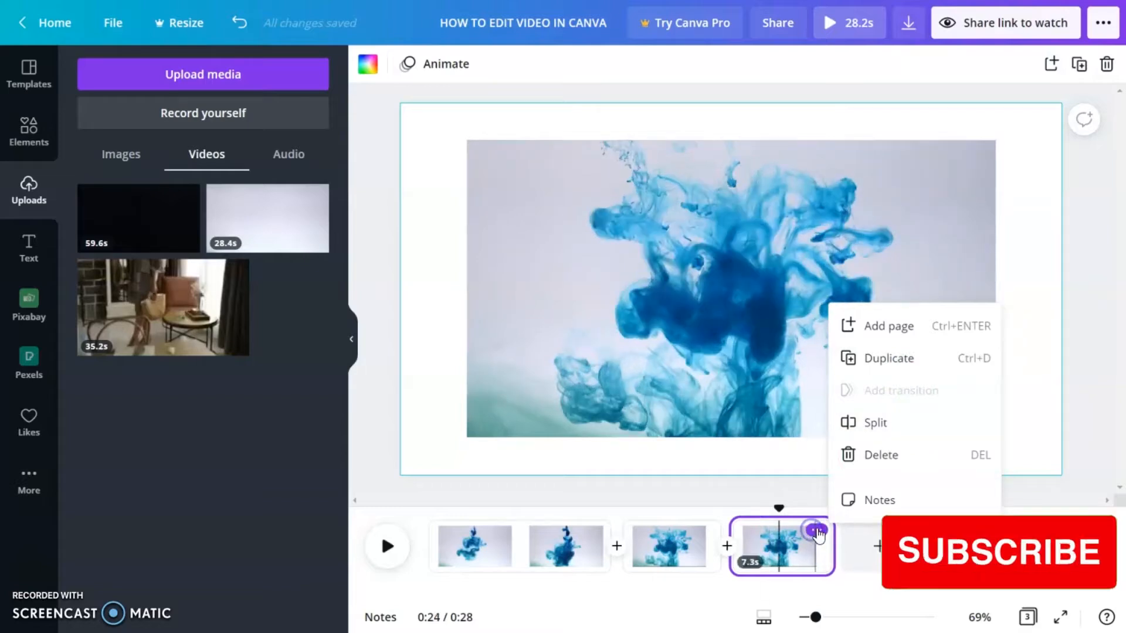
{"action": "left_click", "coordinate": [884, 429]}
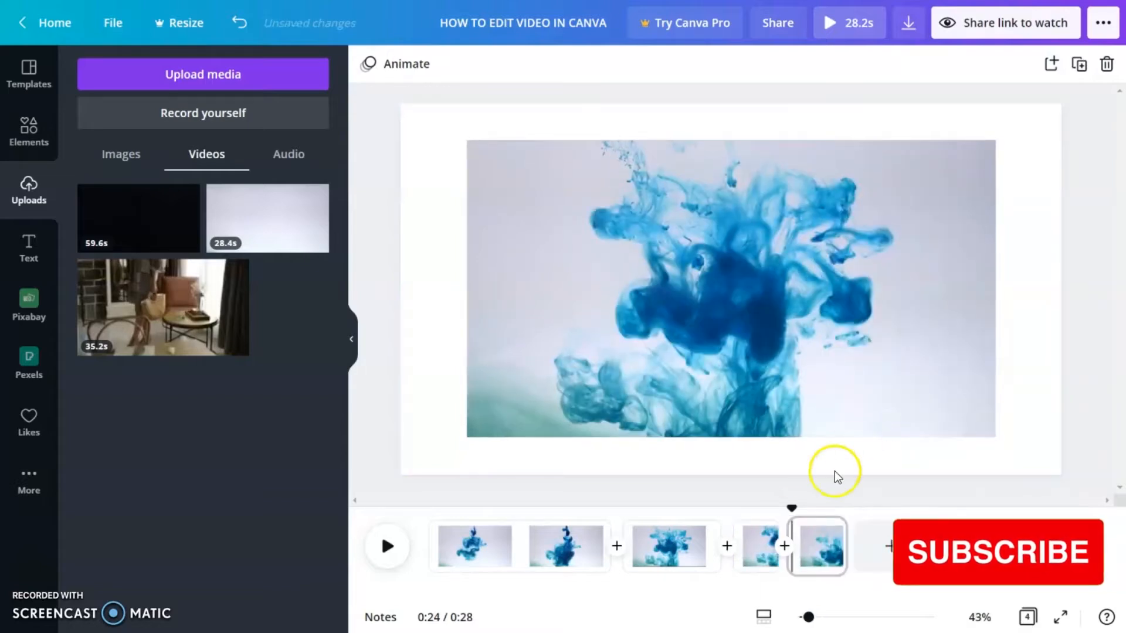
{"action": "left_click", "coordinate": [757, 548]}
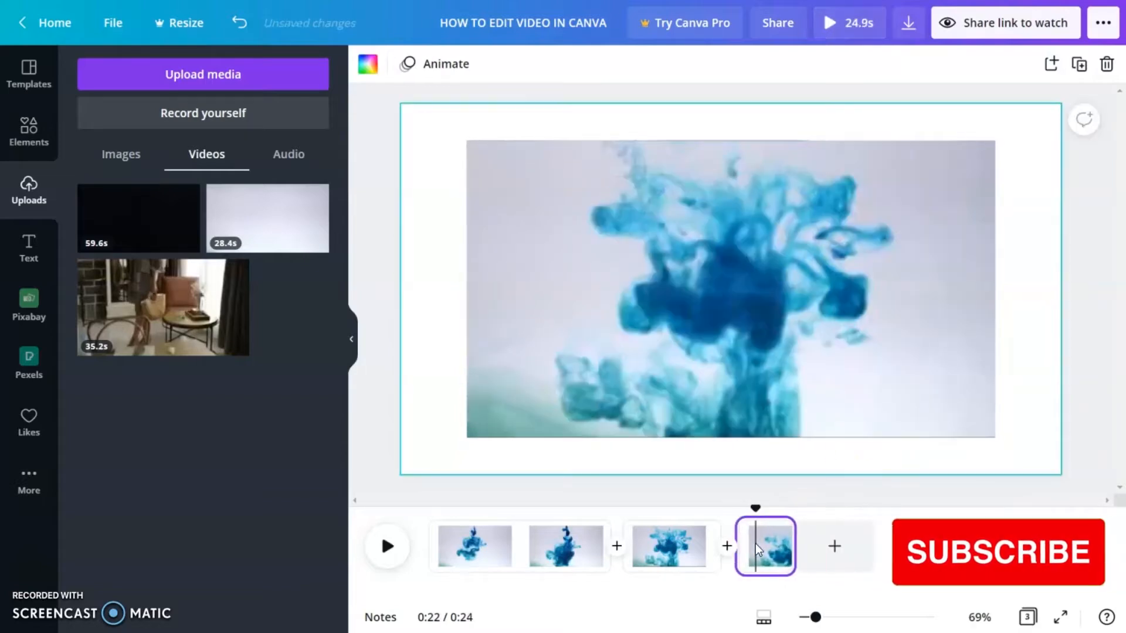
{"action": "key", "text": "Delete"}
{"action": "left_click_drag", "start_coordinate": [669, 509], "coordinate": [639, 509]}
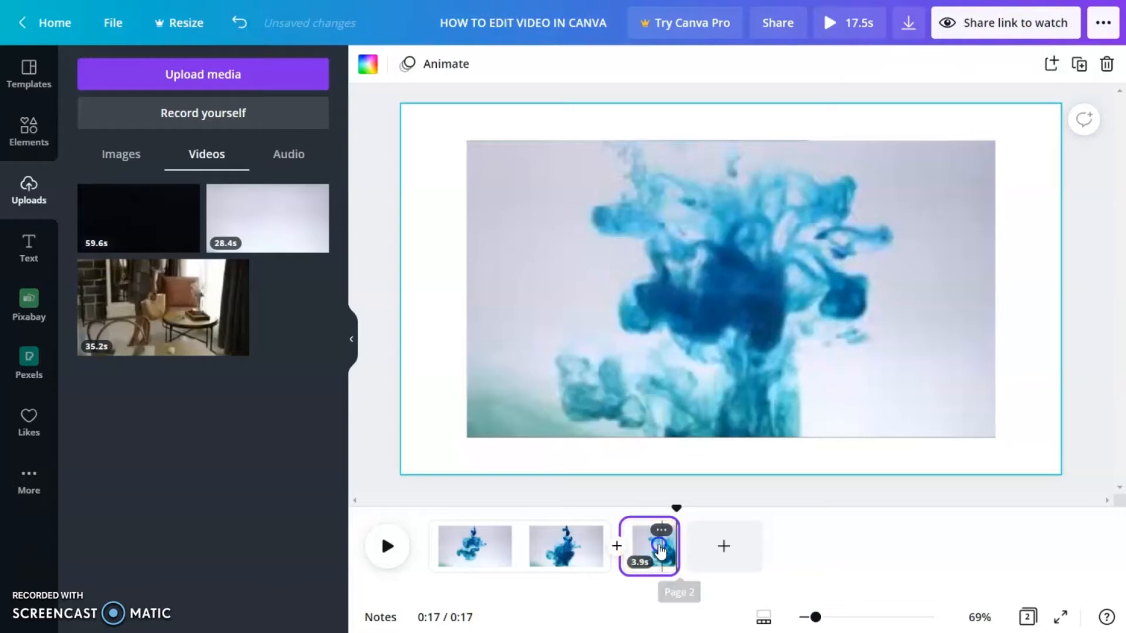
Step: Add a 0.5-second Circle Wipe transition with direction Out between the two blue ink clips and play it back
{"action": "left_click", "coordinate": [581, 536]}
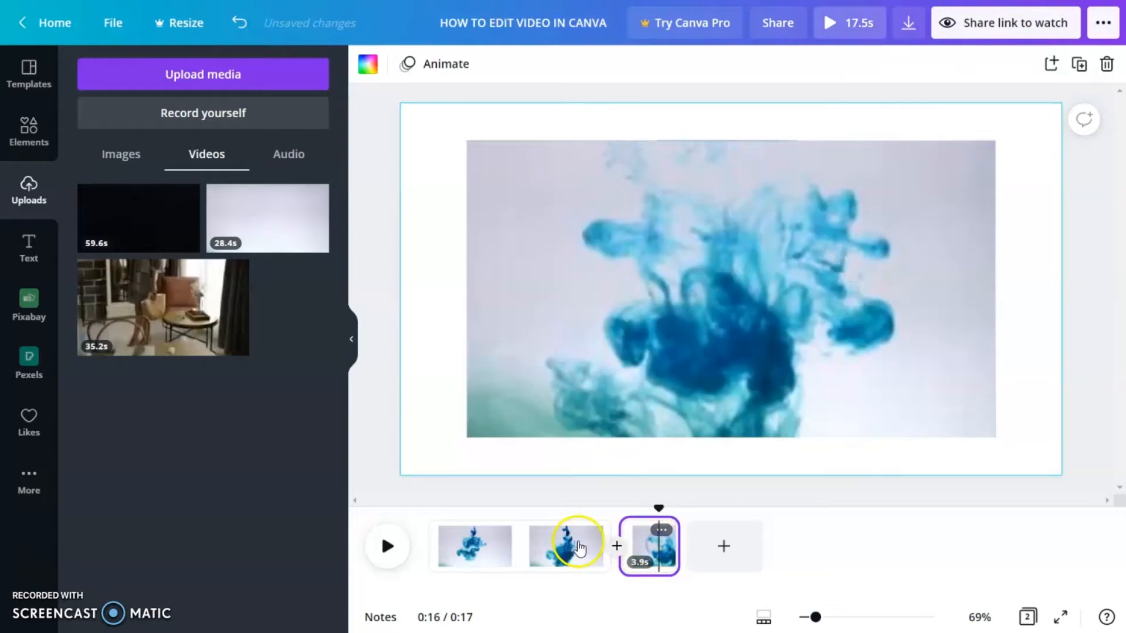
{"action": "left_click", "coordinate": [595, 532]}
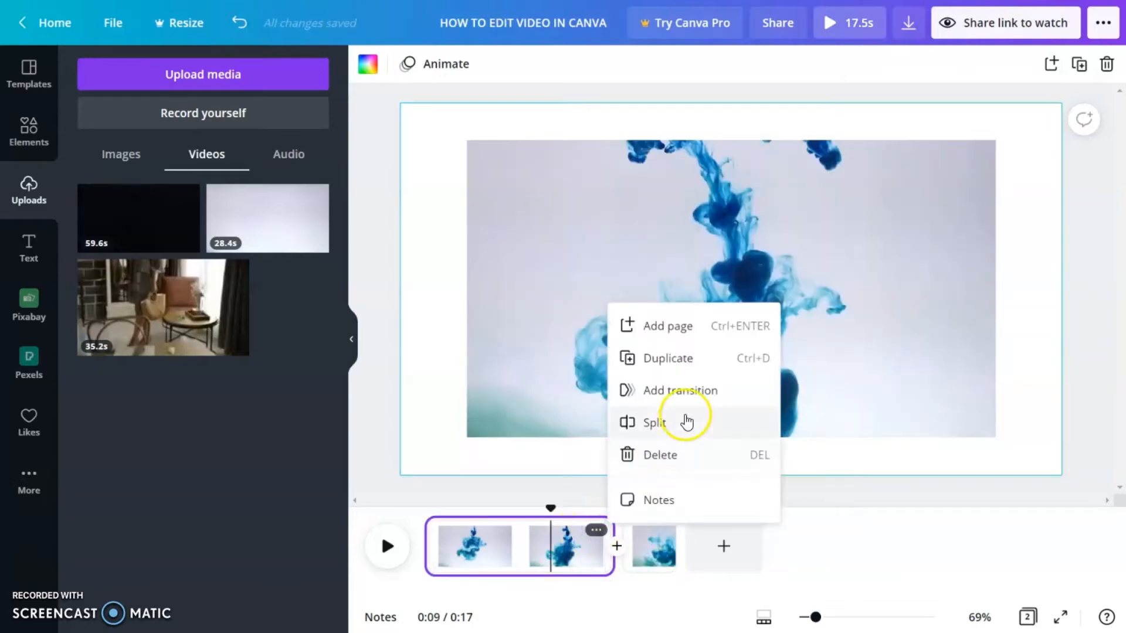
{"action": "left_click", "coordinate": [692, 390]}
{"action": "left_click", "coordinate": [199, 158]}
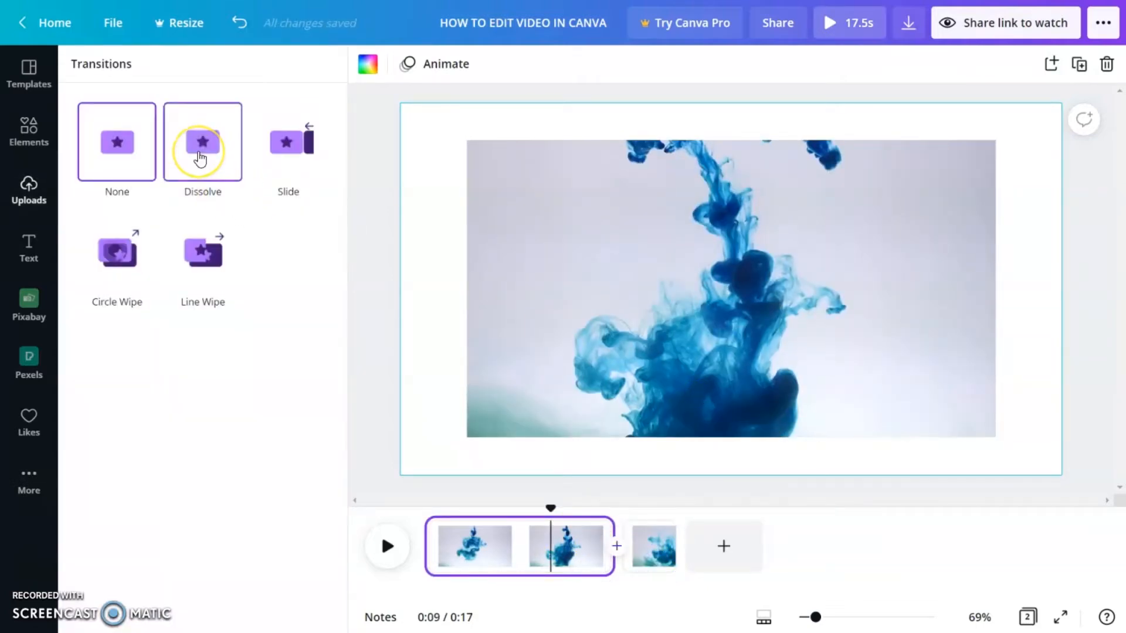
{"action": "left_click", "coordinate": [117, 253]}
{"action": "left_click", "coordinate": [138, 357]}
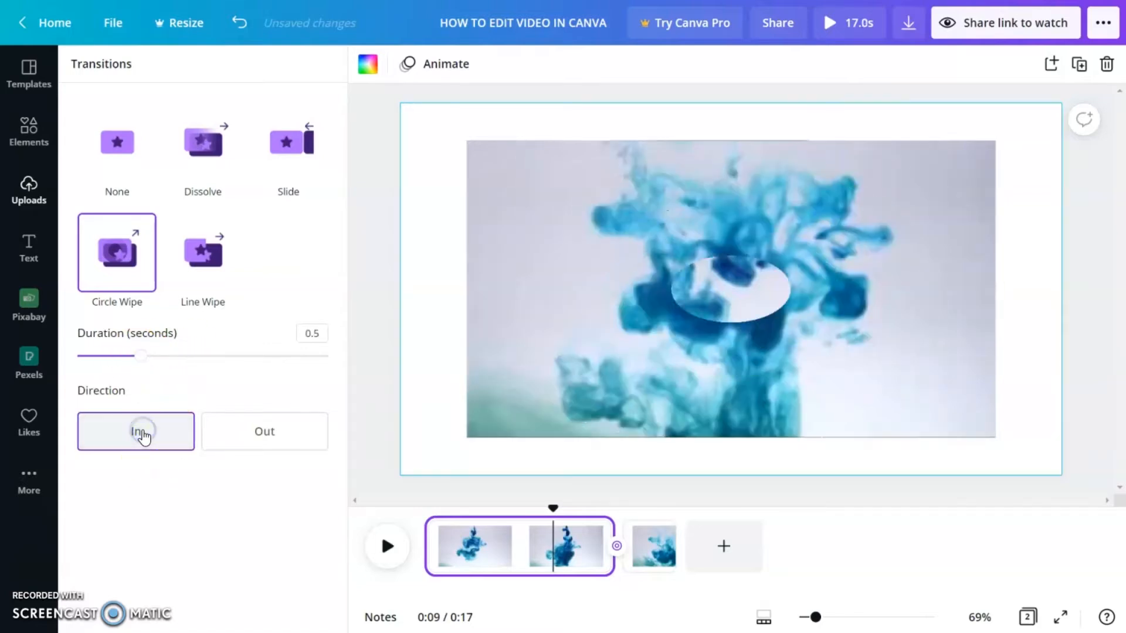
{"action": "left_click", "coordinate": [242, 433]}
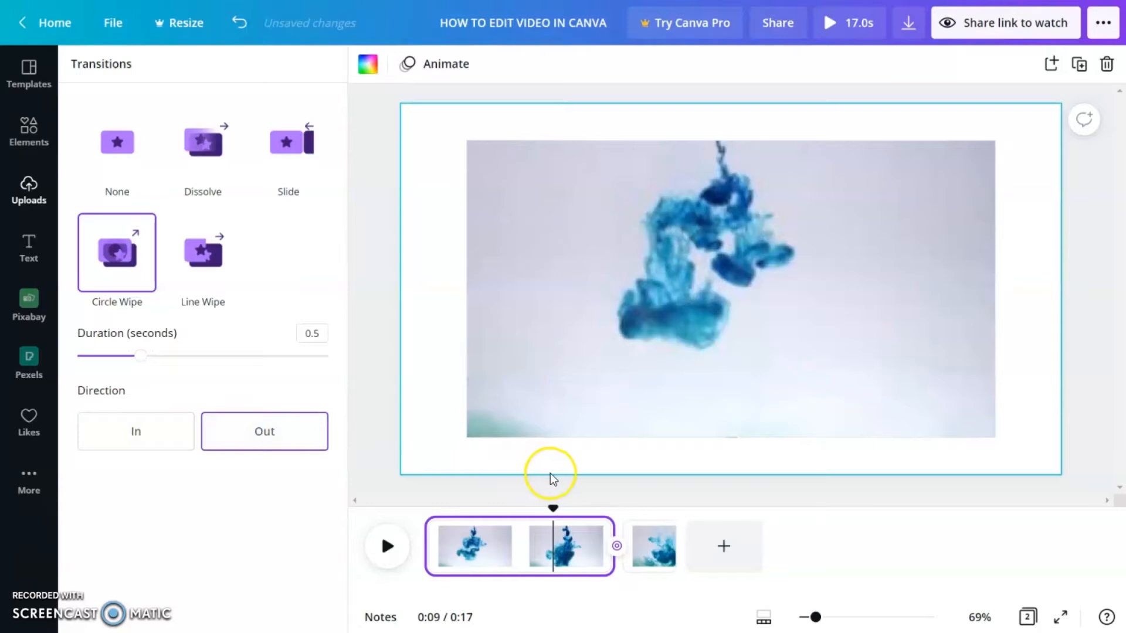
{"action": "left_click", "coordinate": [381, 547]}
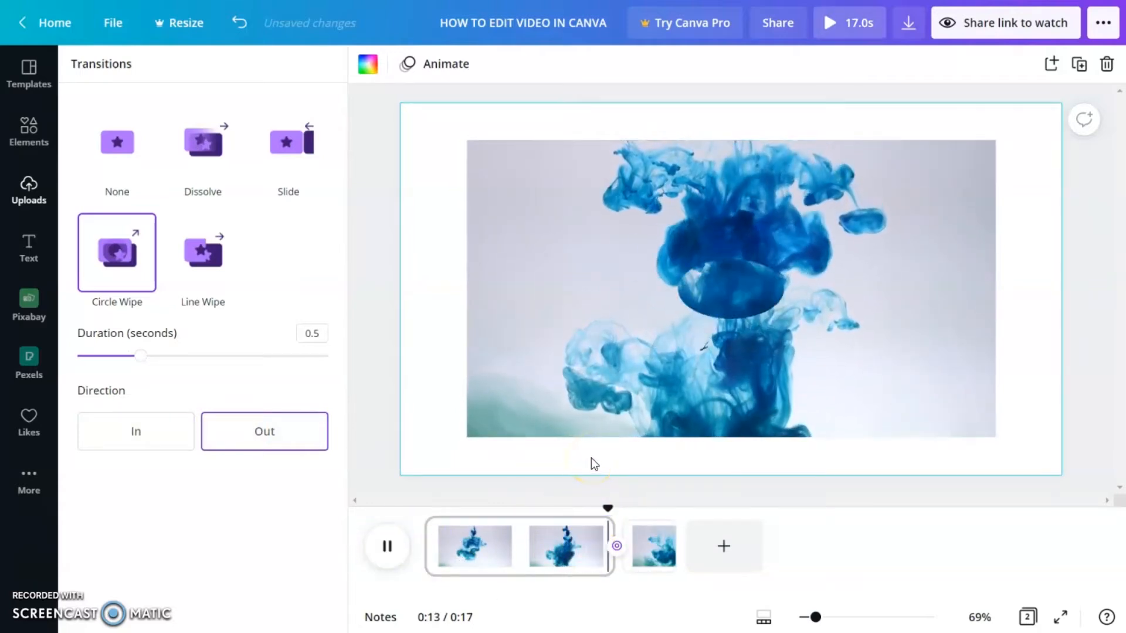
Step: Add the uploaded 59.6 s video at the end of the timeline and split it at 31.4 s of the timeline
{"action": "left_click", "coordinate": [143, 226]}
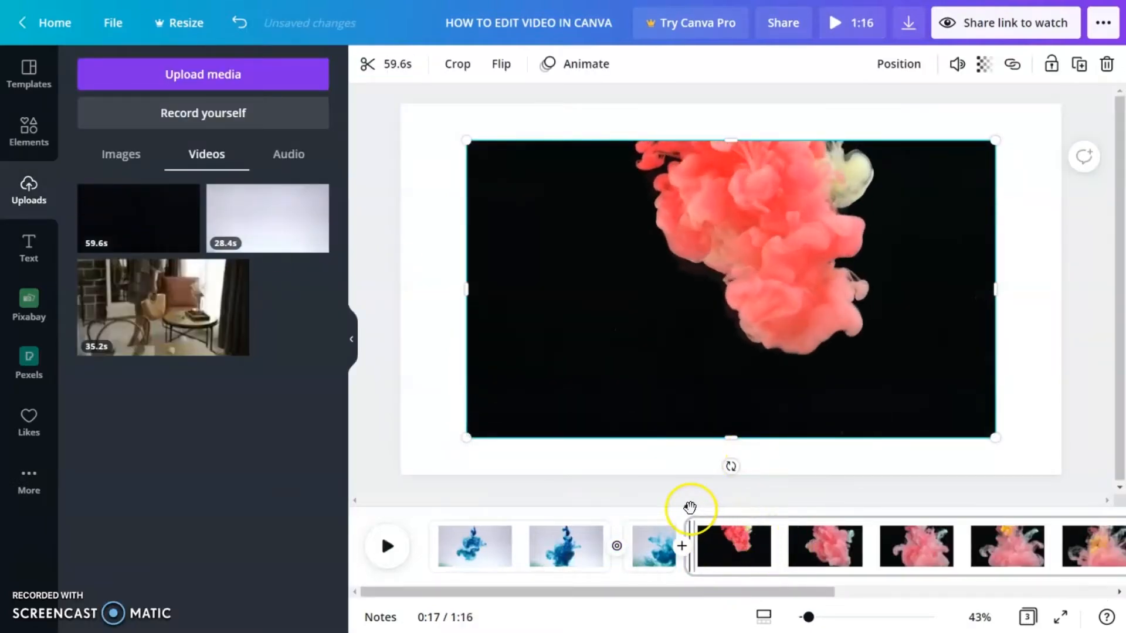
{"action": "left_click_drag", "start_coordinate": [692, 506], "coordinate": [880, 517]}
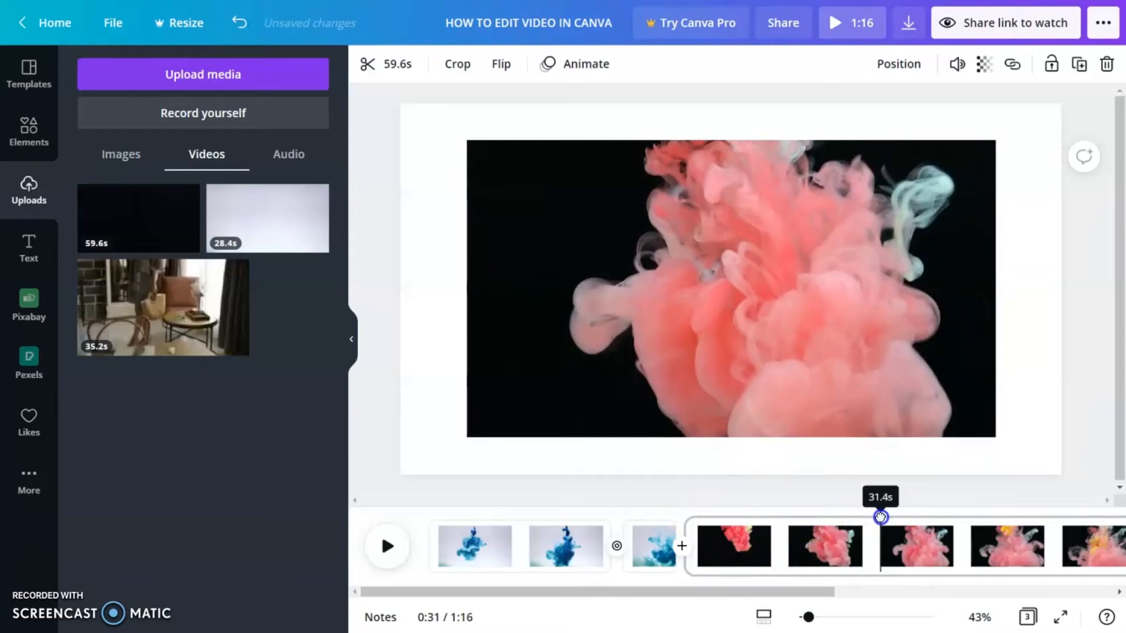
{"action": "left_click_drag", "start_coordinate": [840, 593], "coordinate": [1039, 591]}
{"action": "left_click", "coordinate": [1107, 532]}
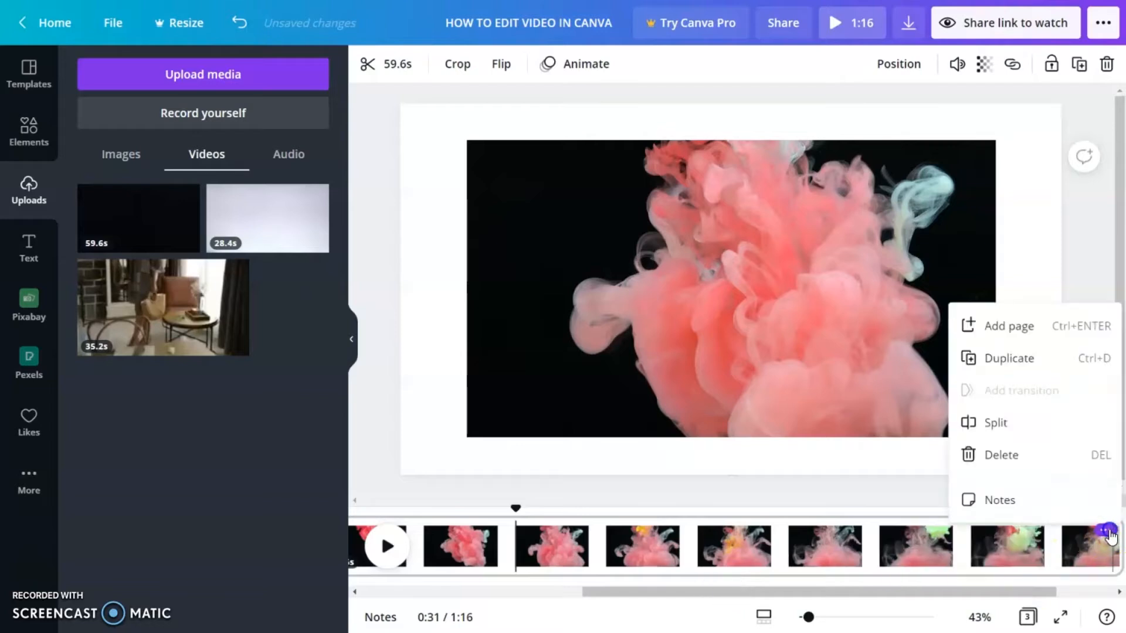
{"action": "left_click", "coordinate": [1062, 428]}
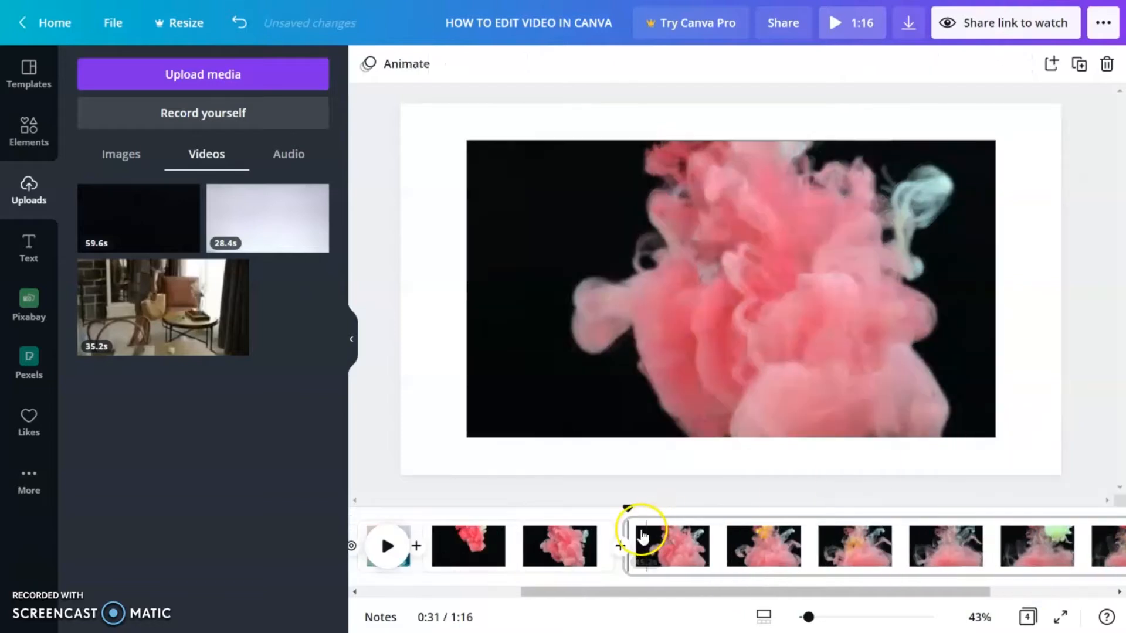
Step: Split the remaining pink ink clip again at about 59 s of the timeline
{"action": "left_click_drag", "start_coordinate": [693, 520], "coordinate": [1001, 531]}
{"action": "left_click_drag", "start_coordinate": [963, 593], "coordinate": [1123, 594]}
{"action": "left_click", "coordinate": [1014, 535]}
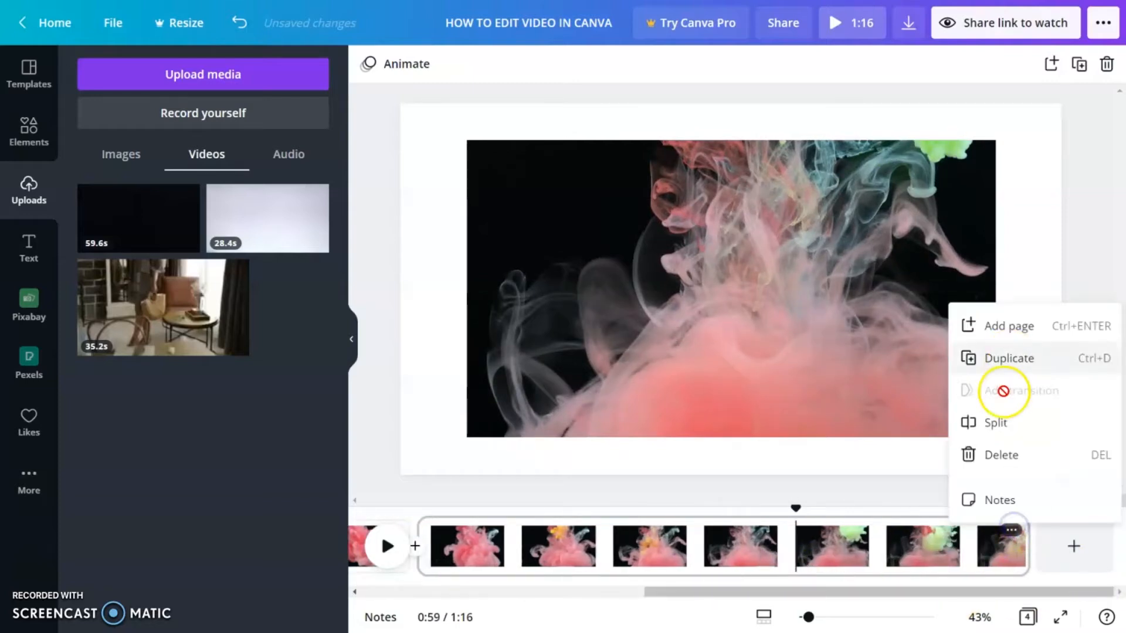
{"action": "left_click", "coordinate": [990, 431]}
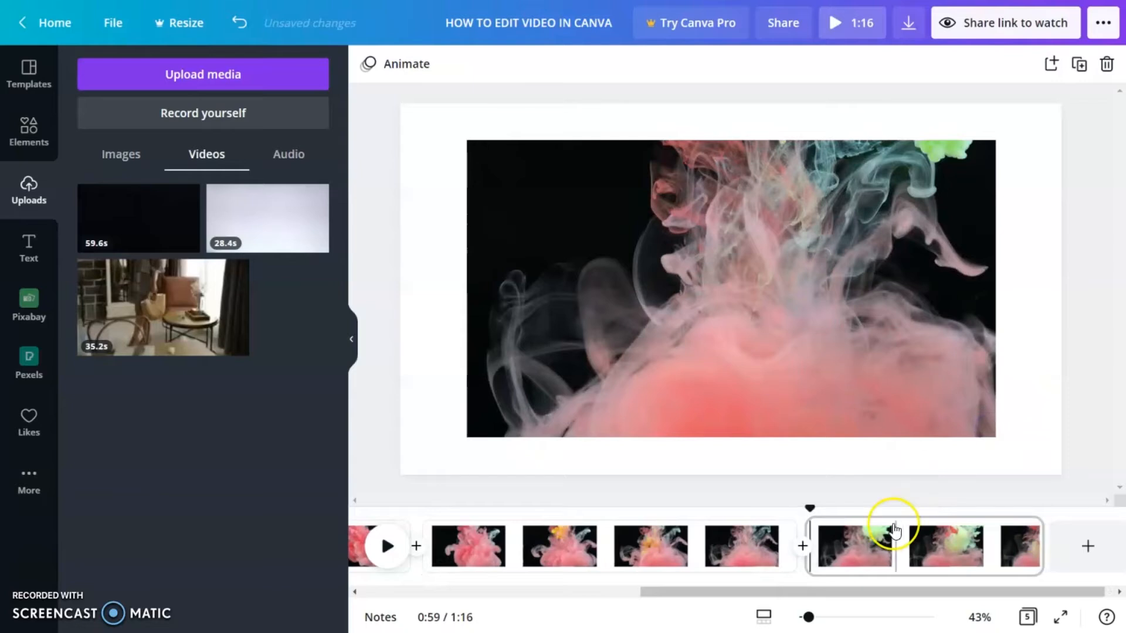
Step: Delete the last and the first sections of the pink ink video, keeping only the middle section
{"action": "left_click", "coordinate": [882, 550]}
{"action": "key", "text": "Delete"}
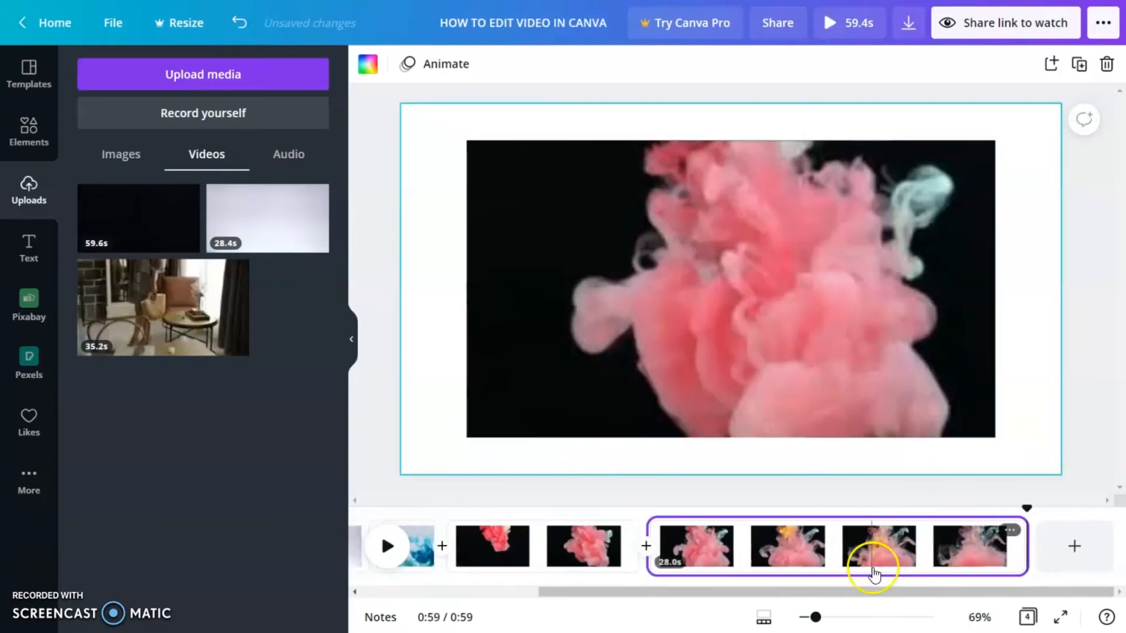
{"action": "left_click", "coordinate": [573, 548]}
{"action": "key", "text": "Delete"}
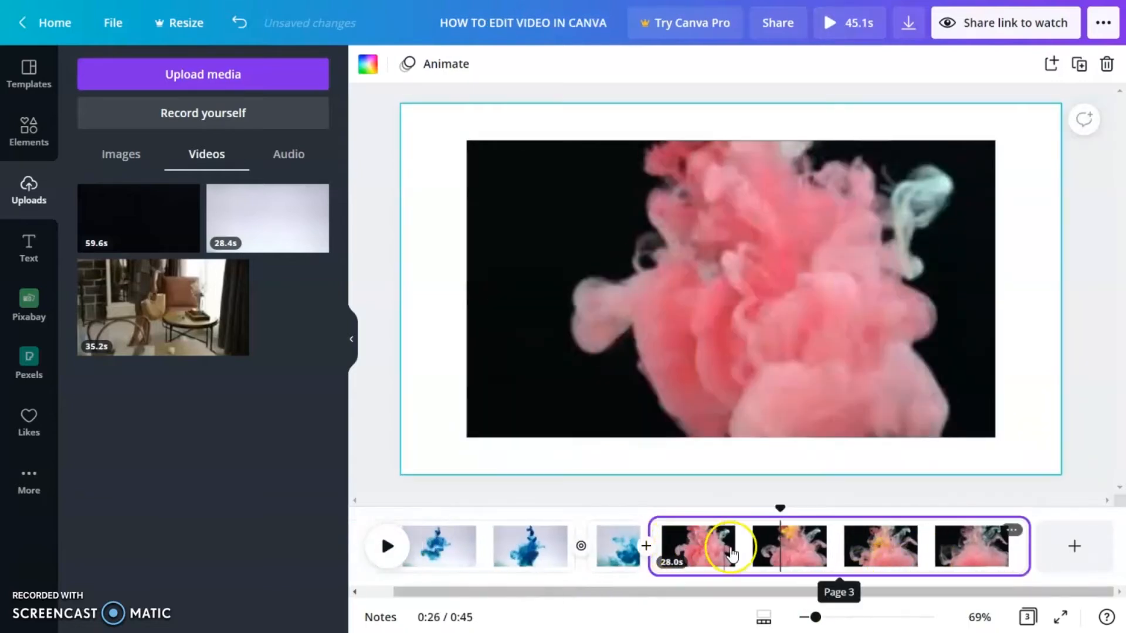
Step: Add a 0.5-second Dissolve transition between the short blue ink clip and the pink ink clip and play it back
{"action": "left_click", "coordinate": [625, 532]}
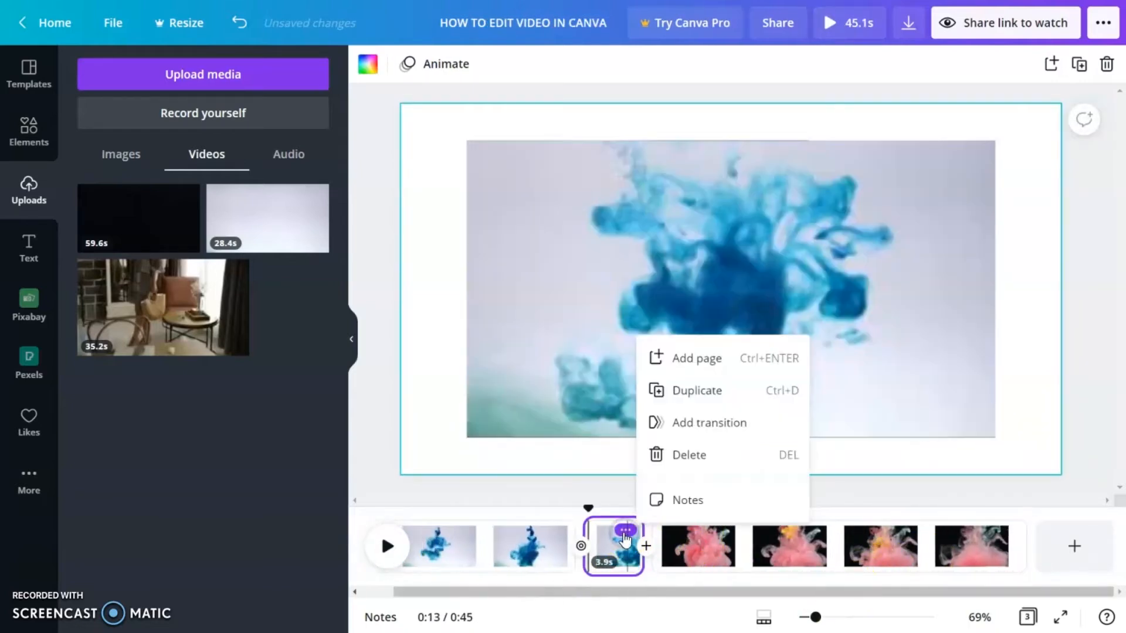
{"action": "left_click", "coordinate": [710, 423]}
{"action": "left_click", "coordinate": [203, 142]}
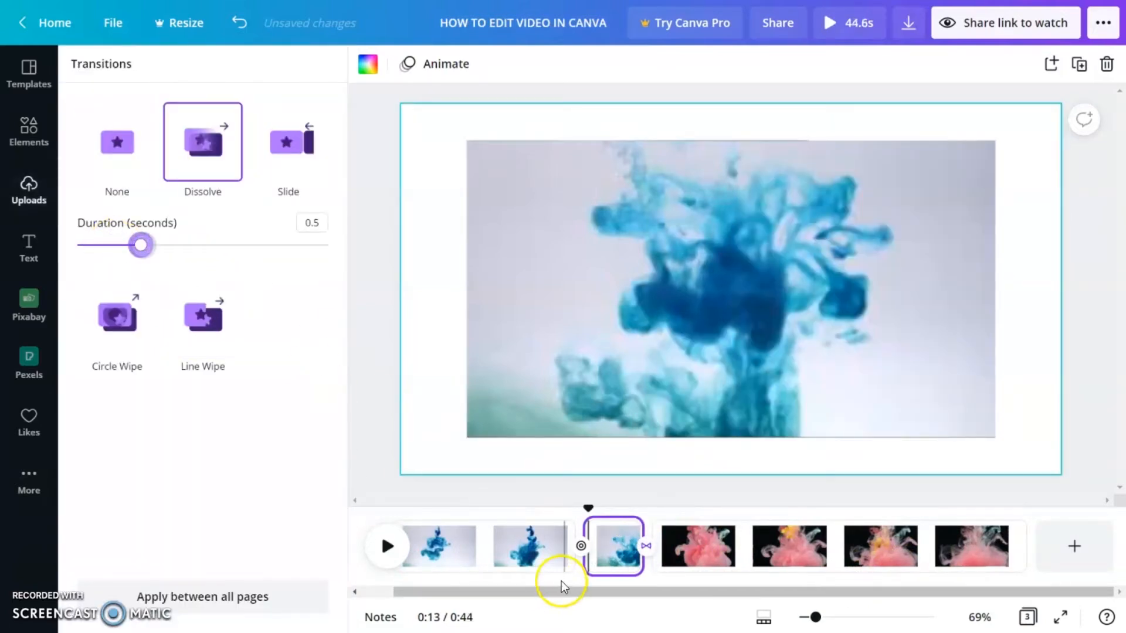
{"action": "left_click", "coordinate": [387, 546]}
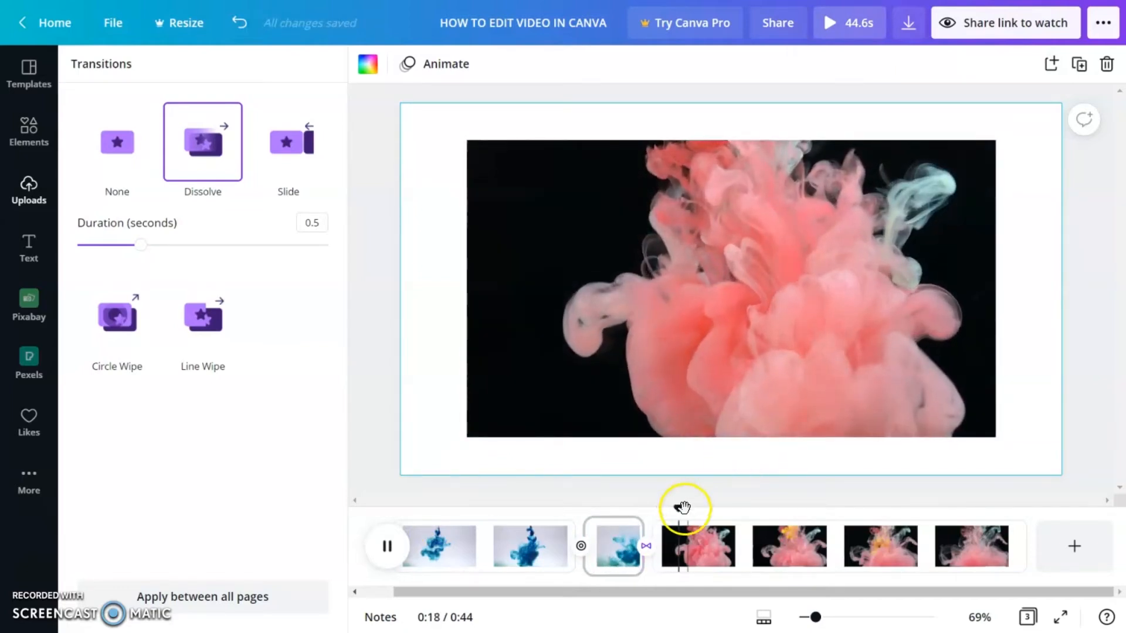
Step: Open the notes of the pink ink clip's page
{"action": "left_click", "coordinate": [1009, 530]}
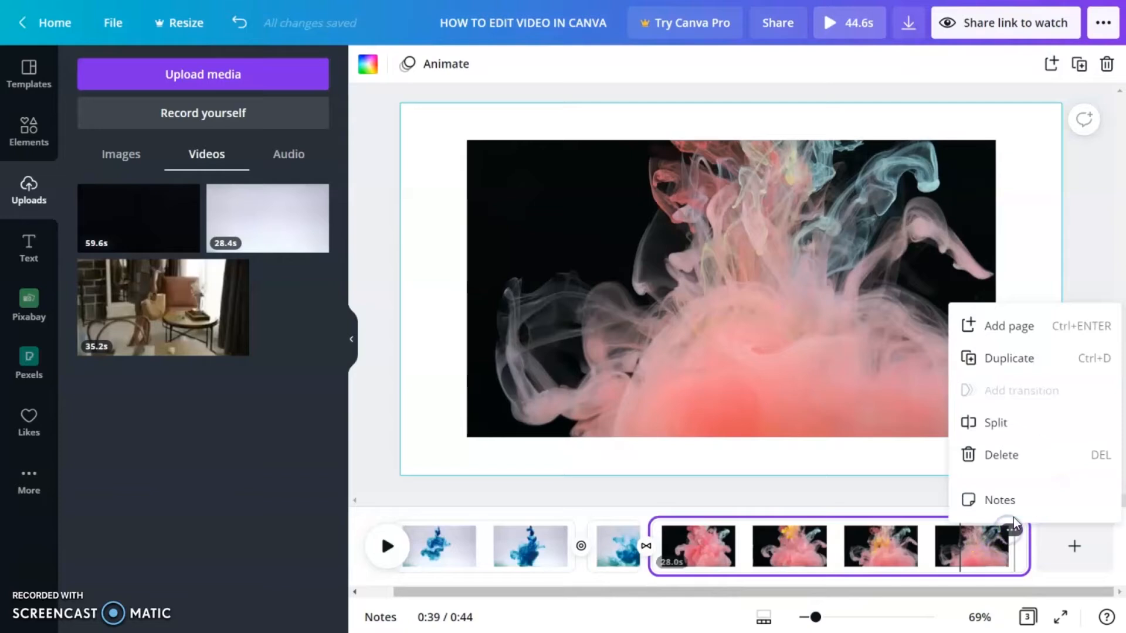
{"action": "left_click", "coordinate": [1012, 502]}
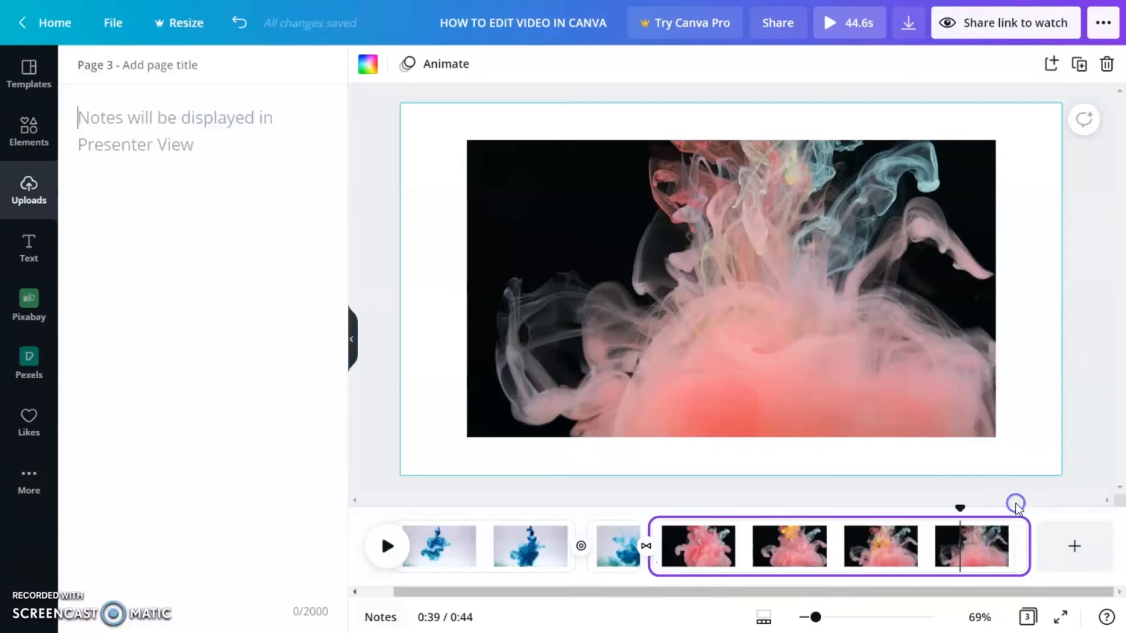
Step: Enter "New Effects" in the notes of the pink ink clip's page and close the notes
{"action": "type", "text": "New Effects"}
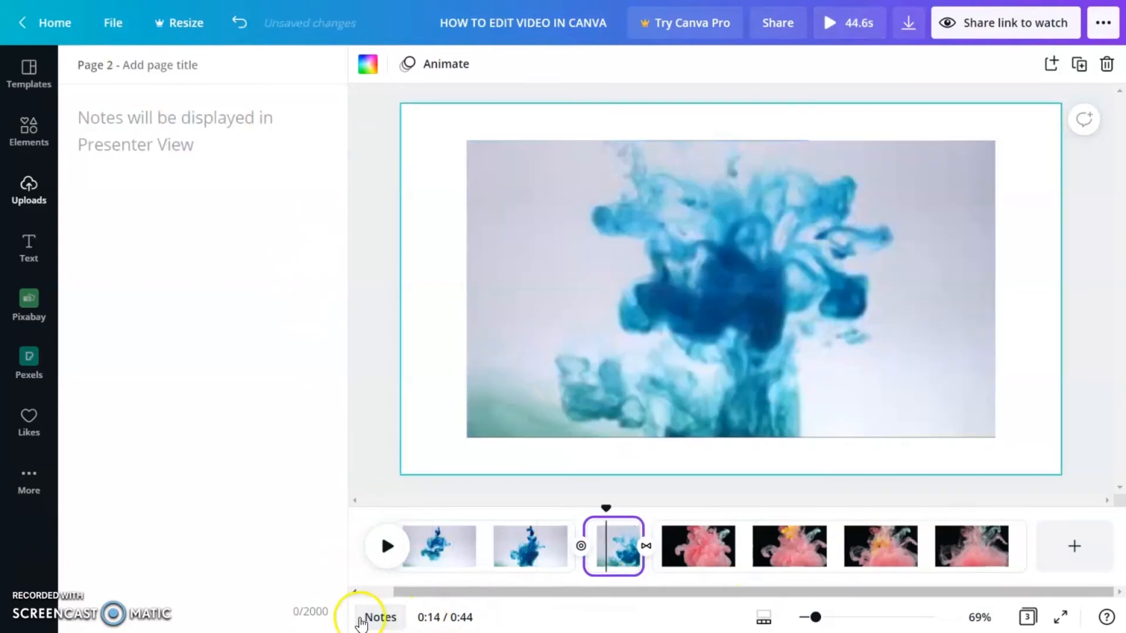
{"action": "left_click", "coordinate": [366, 617]}
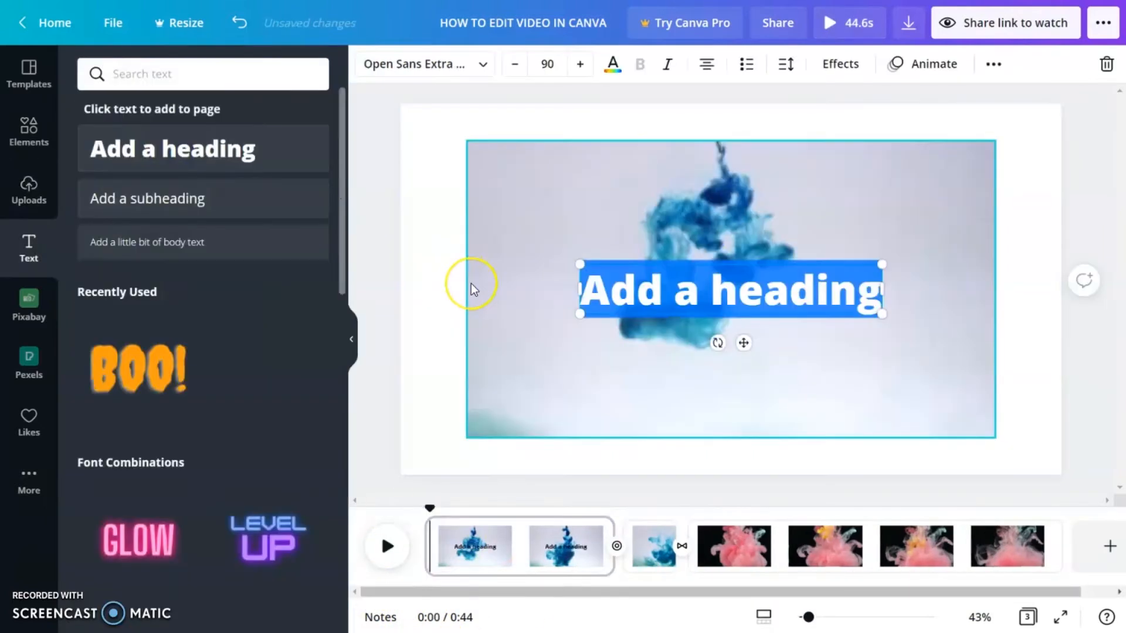
Step: Replace the placeholder heading on the first blue ink clip with "Welcome To my Channel" and select all its text
{"action": "type", "text": "Welcome"}
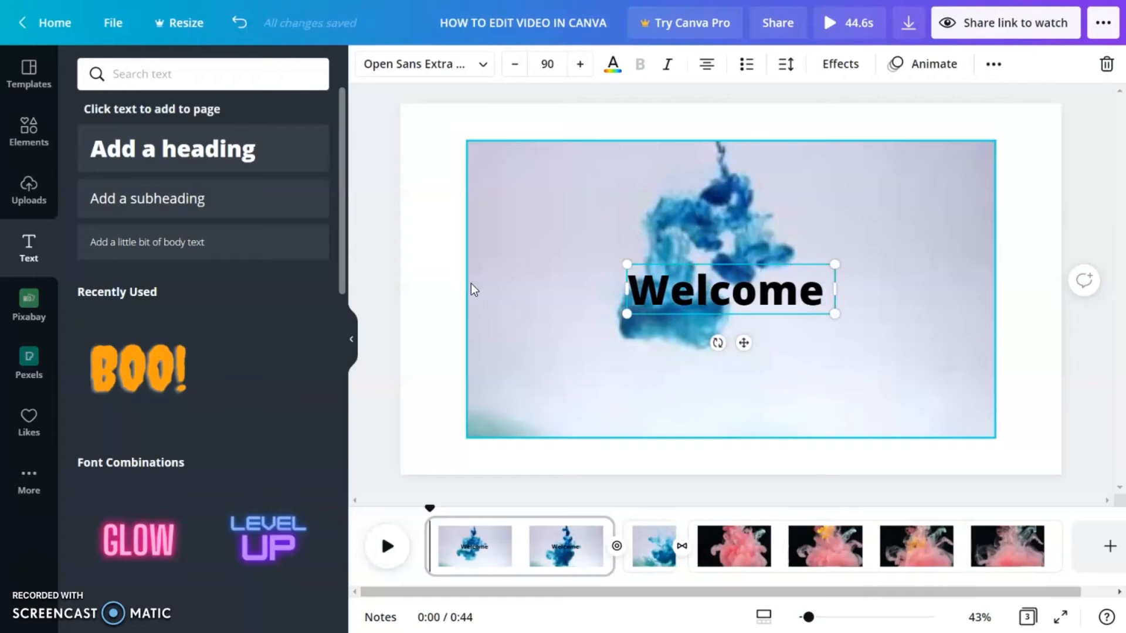
{"action": "type", "text": " To my"}
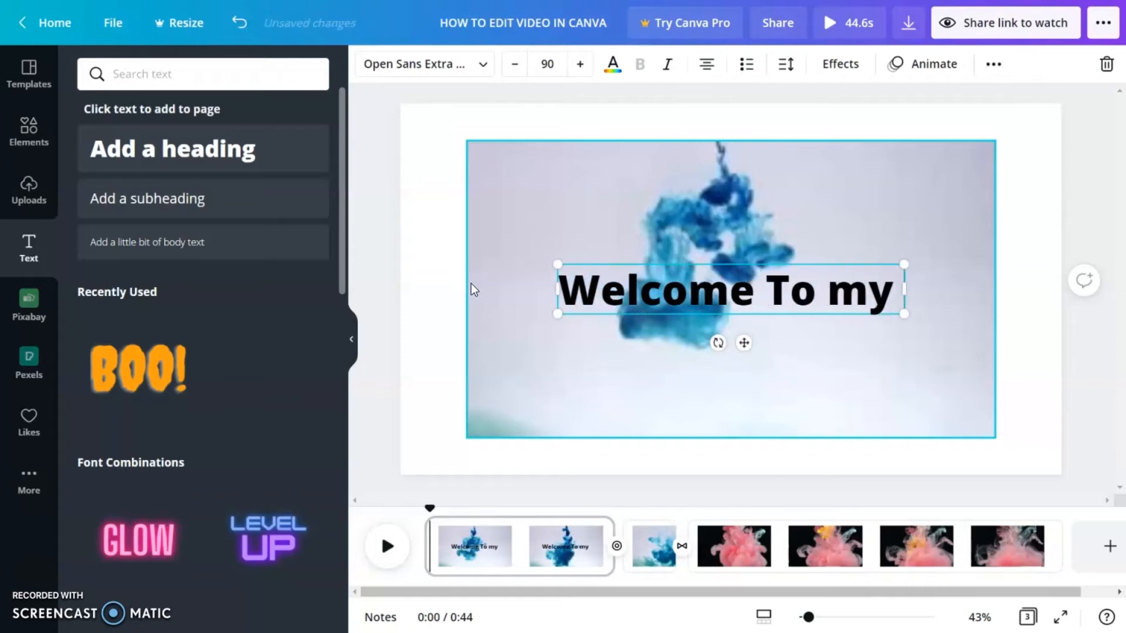
{"action": "type", "text": " Cha"}
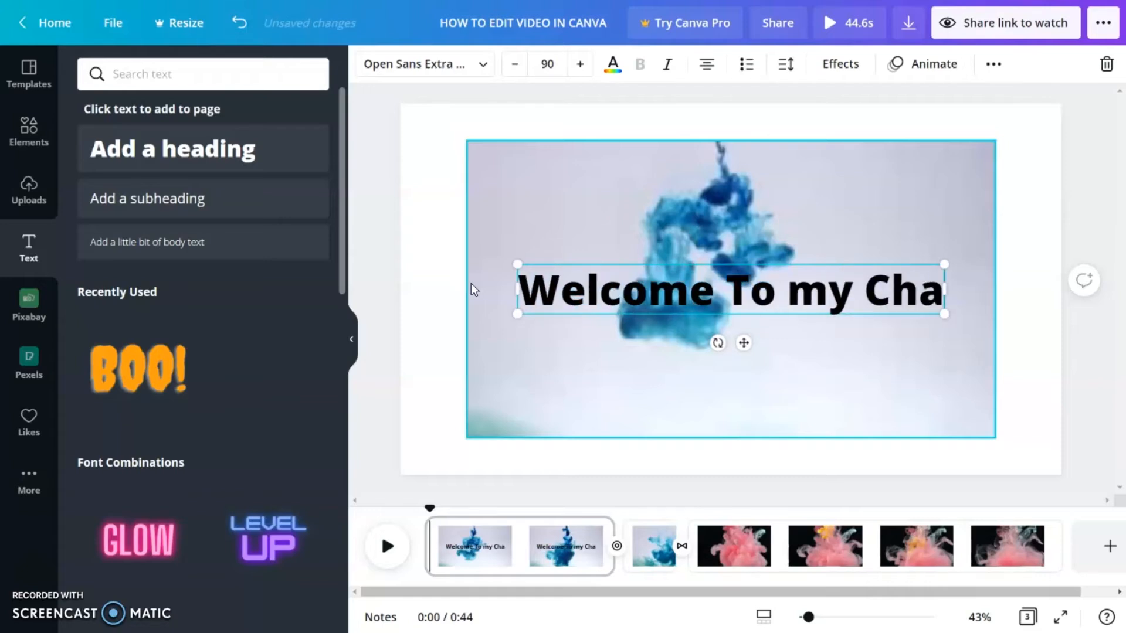
{"action": "type", "text": "nnel"}
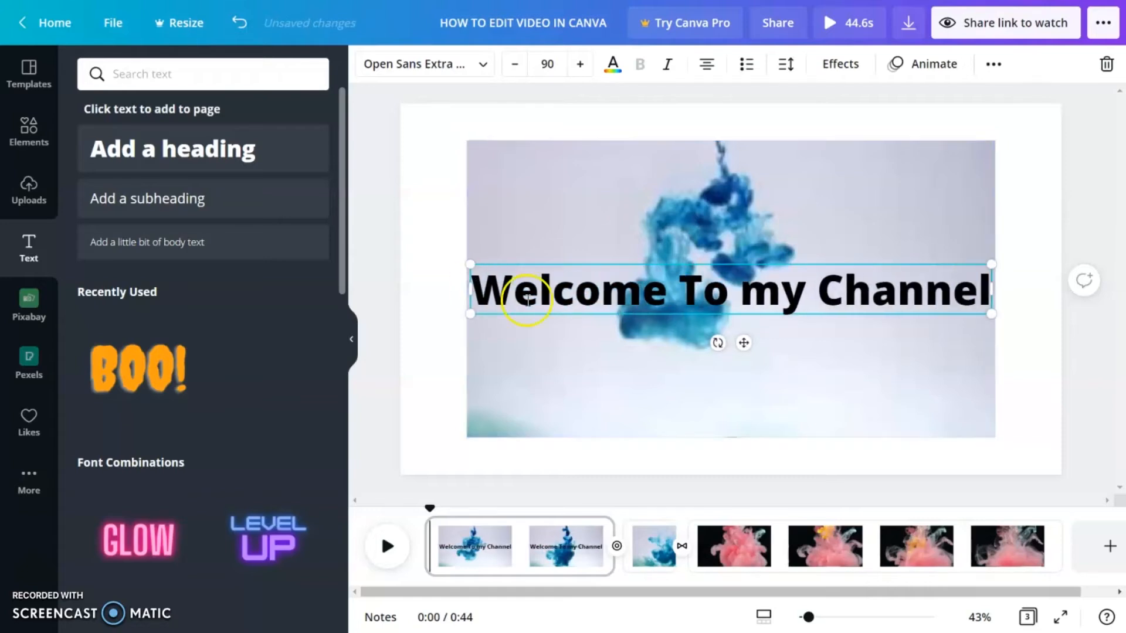
{"action": "key", "text": "ctrl+a"}
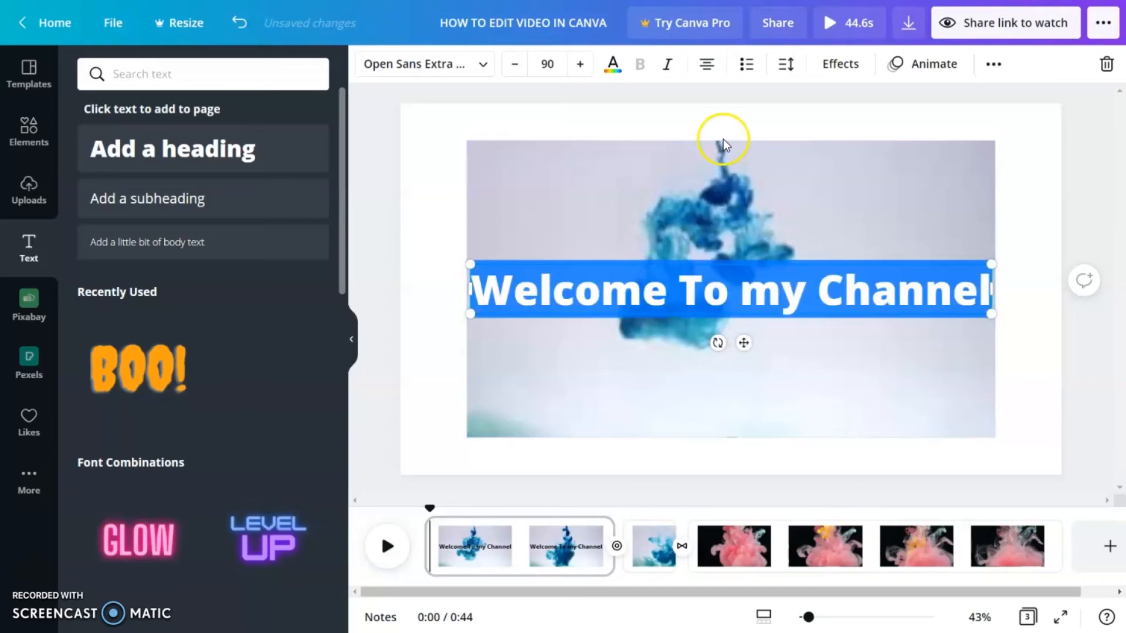
Step: Look at the heading's spacing options and try the bulleted and numbered list styles on it
{"action": "left_click", "coordinate": [791, 66]}
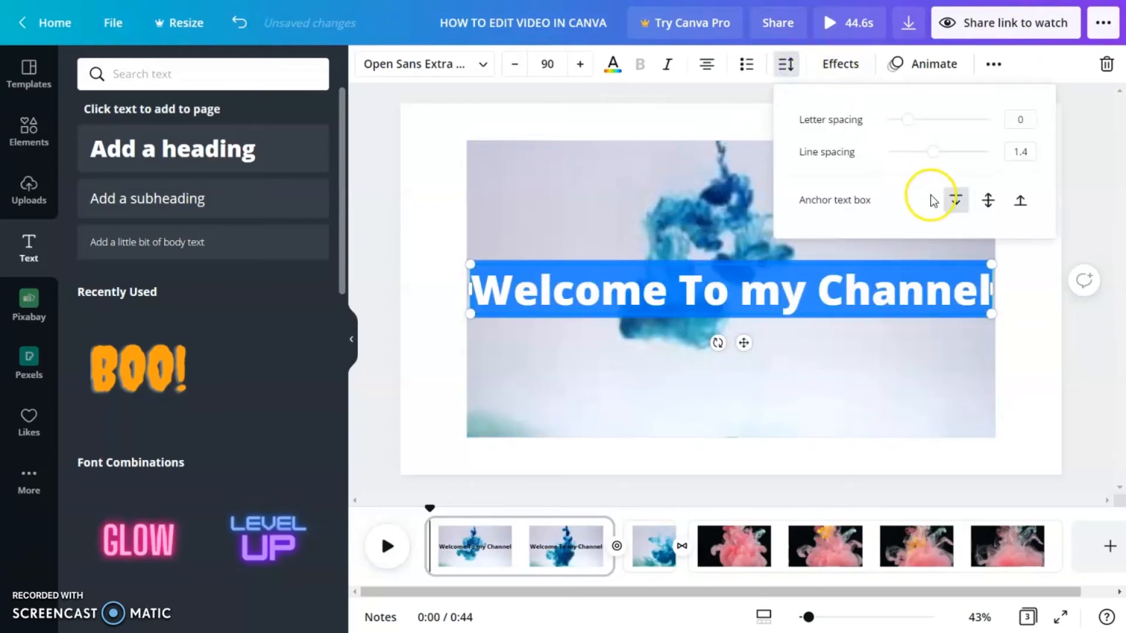
{"action": "left_click", "coordinate": [745, 63]}
{"action": "left_click", "coordinate": [746, 63]}
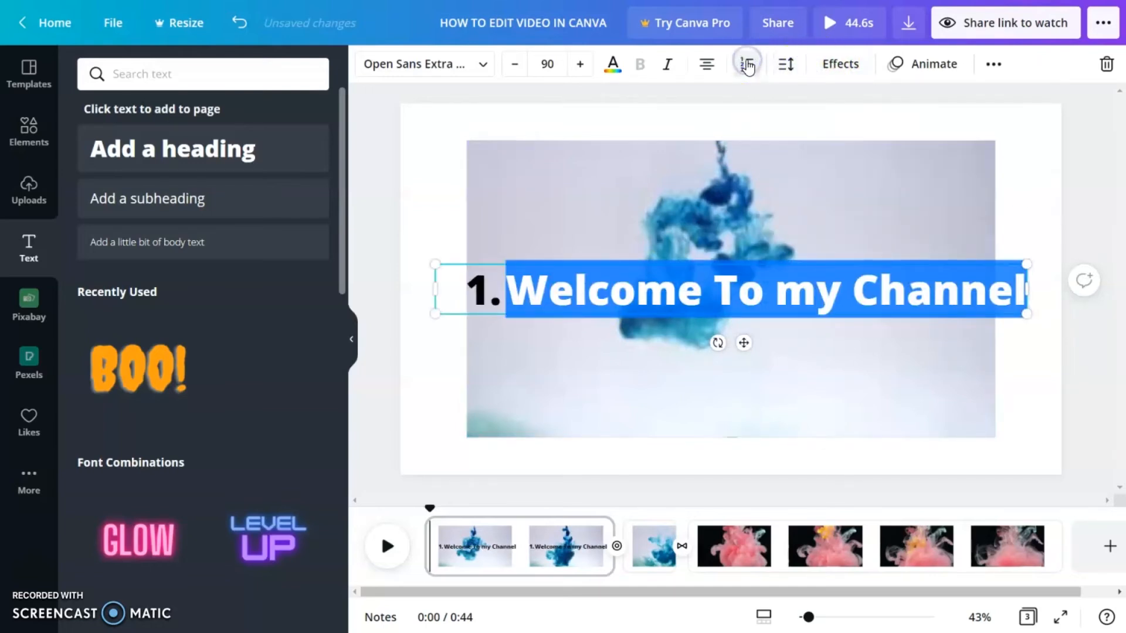
{"action": "left_click", "coordinate": [746, 64]}
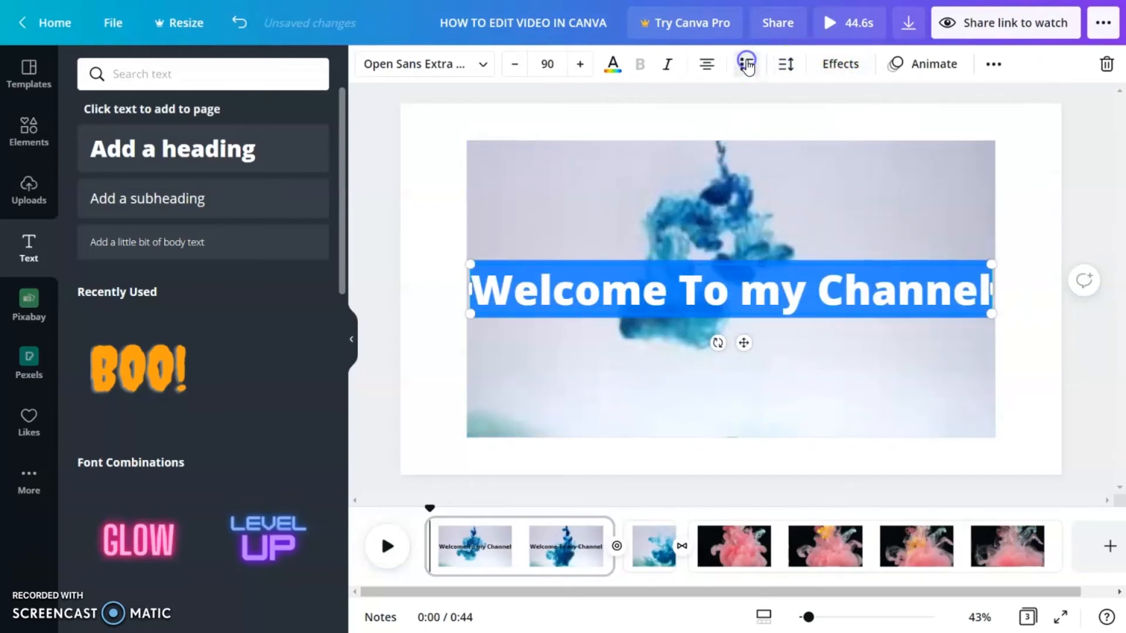
Step: Make the welcome heading all uppercase and reduce its font size to 64
{"action": "left_click", "coordinate": [995, 64]}
{"action": "left_click", "coordinate": [750, 106]}
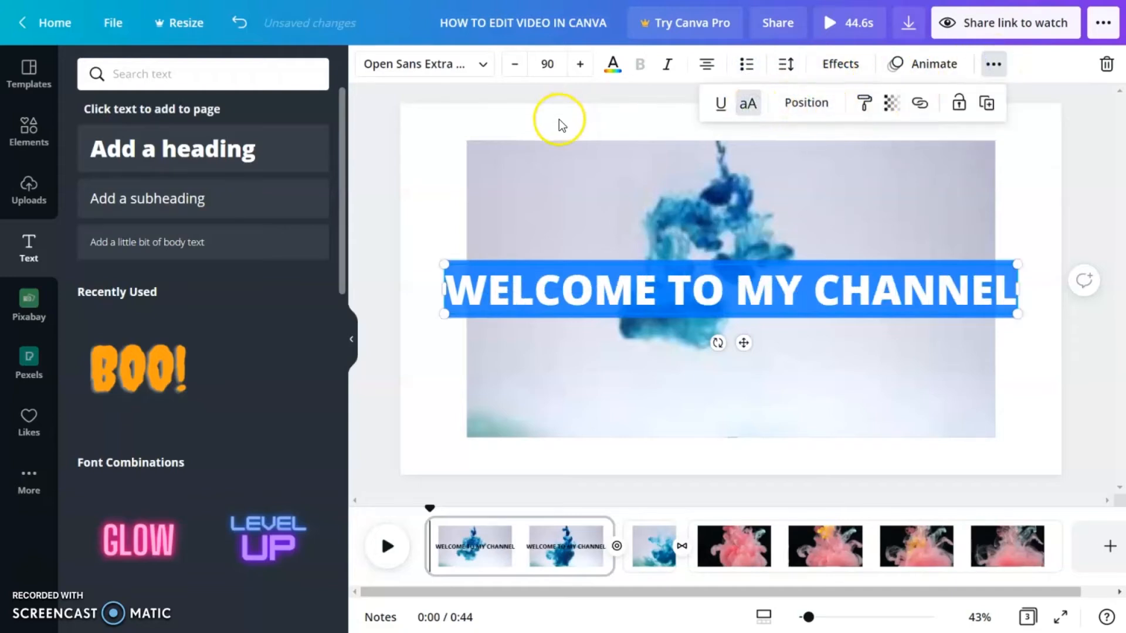
{"action": "left_click", "coordinate": [516, 64]}
{"action": "left_click", "coordinate": [516, 64]}
{"action": "left_click", "coordinate": [516, 64]}
{"action": "left_click", "coordinate": [516, 65]}
{"action": "left_click", "coordinate": [517, 65]}
{"action": "left_click", "coordinate": [518, 65]}
{"action": "left_click", "coordinate": [517, 64]}
{"action": "left_click", "coordinate": [516, 64]}
{"action": "left_click", "coordinate": [516, 65]}
{"action": "left_click", "coordinate": [516, 64]}
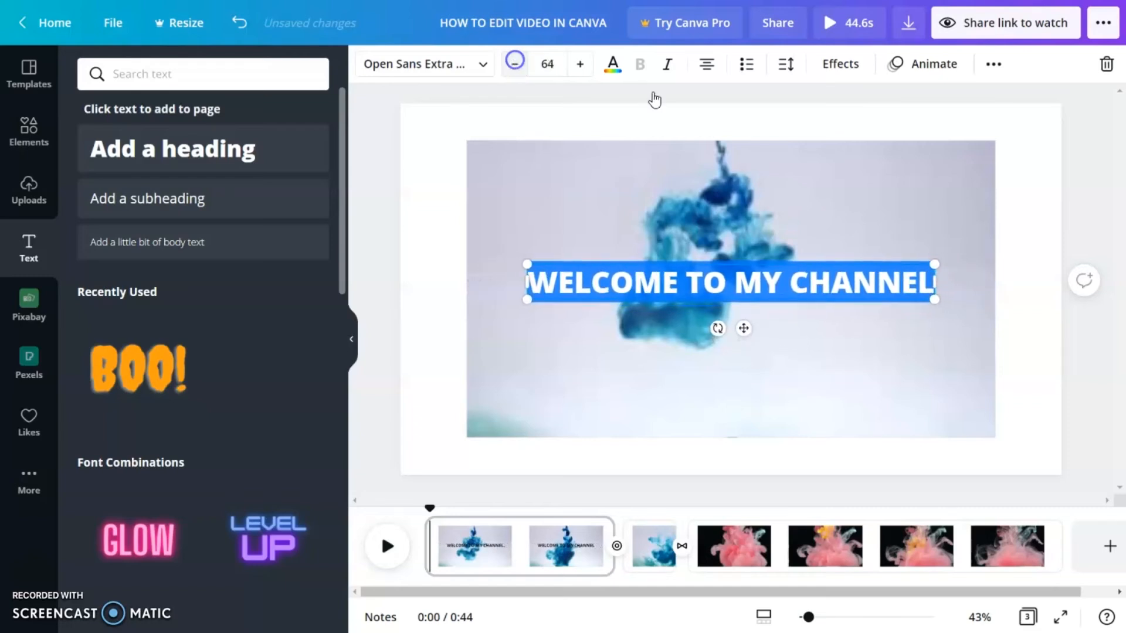
Step: Apply the Block text animation to the welcome heading on the first clip
{"action": "left_click", "coordinate": [1034, 215]}
{"action": "left_click", "coordinate": [876, 286]}
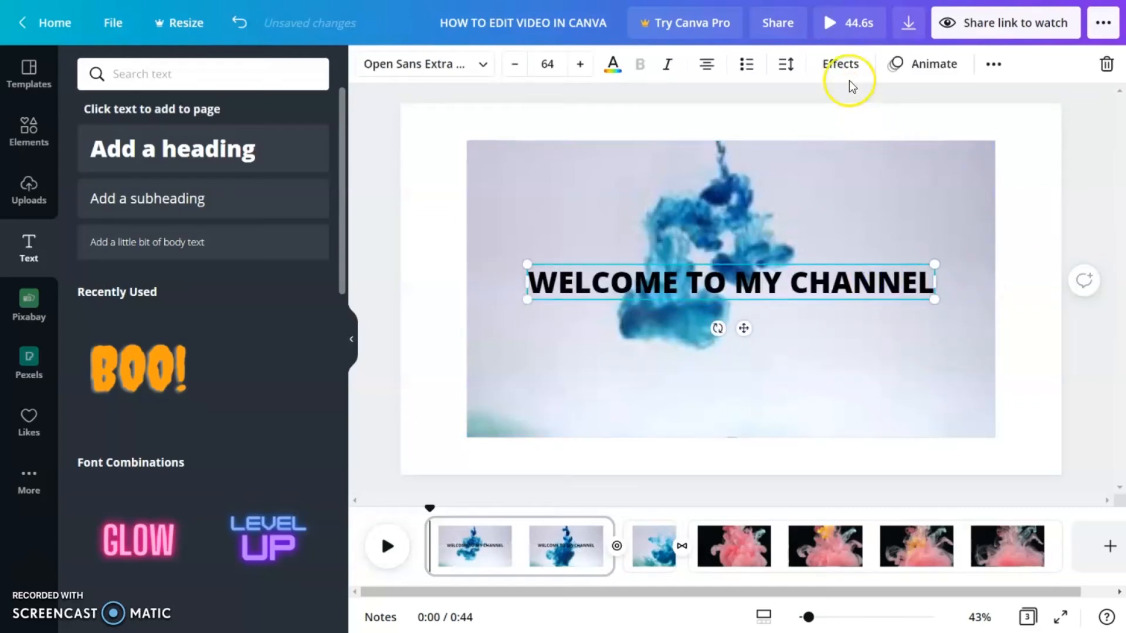
{"action": "left_click", "coordinate": [933, 64]}
{"action": "left_click", "coordinate": [196, 151]}
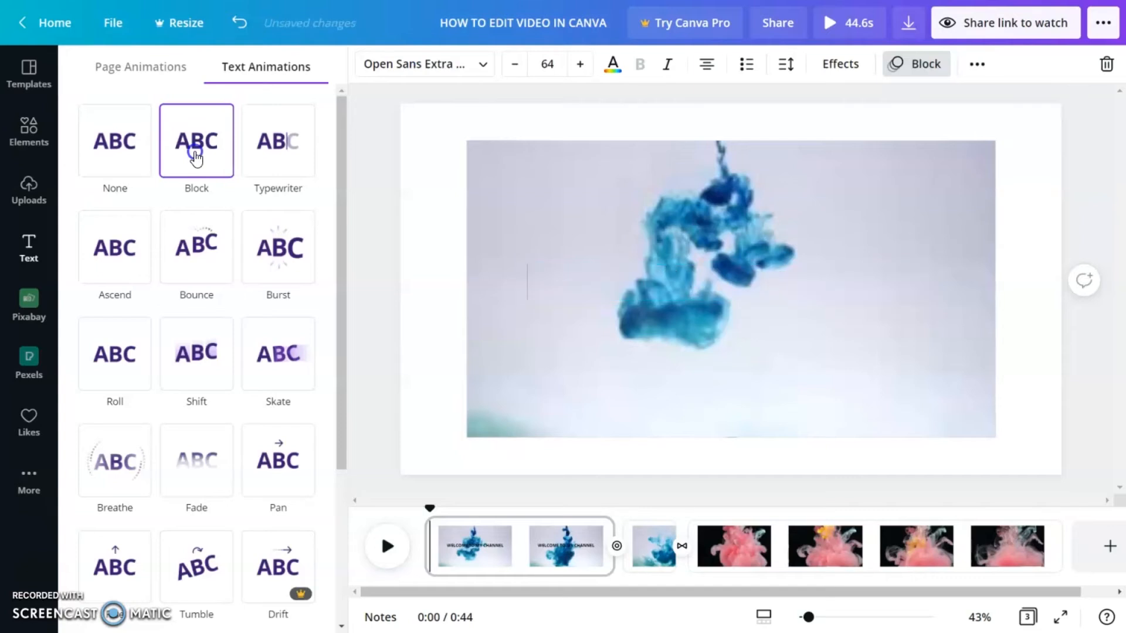
Step: Change the text colour of the welcome heading to dark blue from the default colours
{"action": "left_click", "coordinate": [626, 221]}
{"action": "left_click", "coordinate": [629, 287]}
{"action": "left_click", "coordinate": [613, 63]}
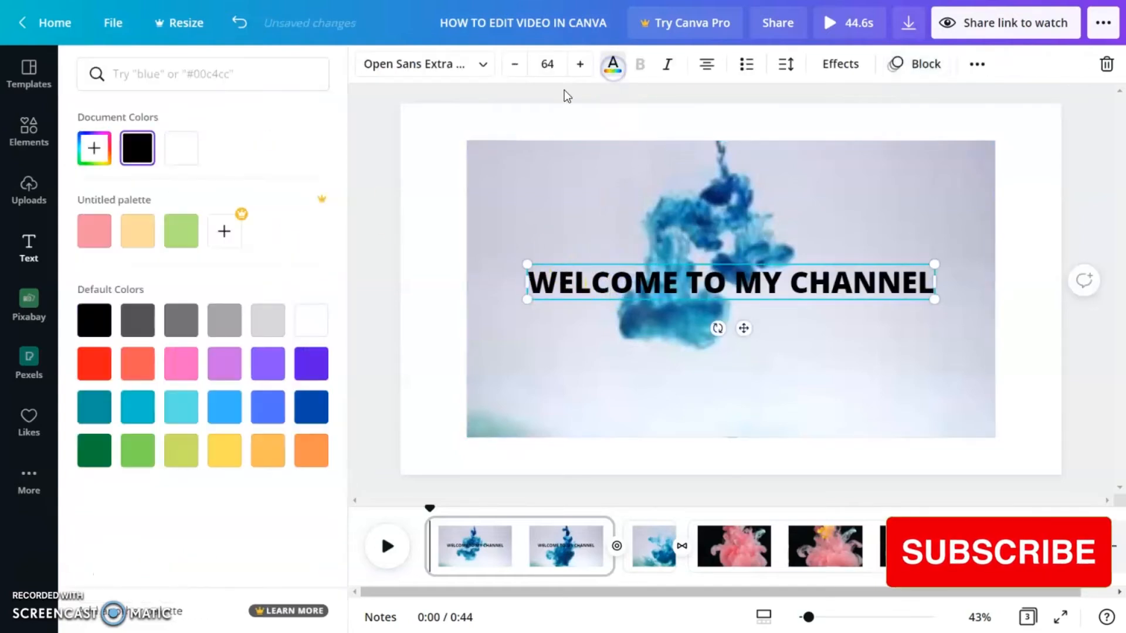
{"action": "left_click", "coordinate": [314, 415]}
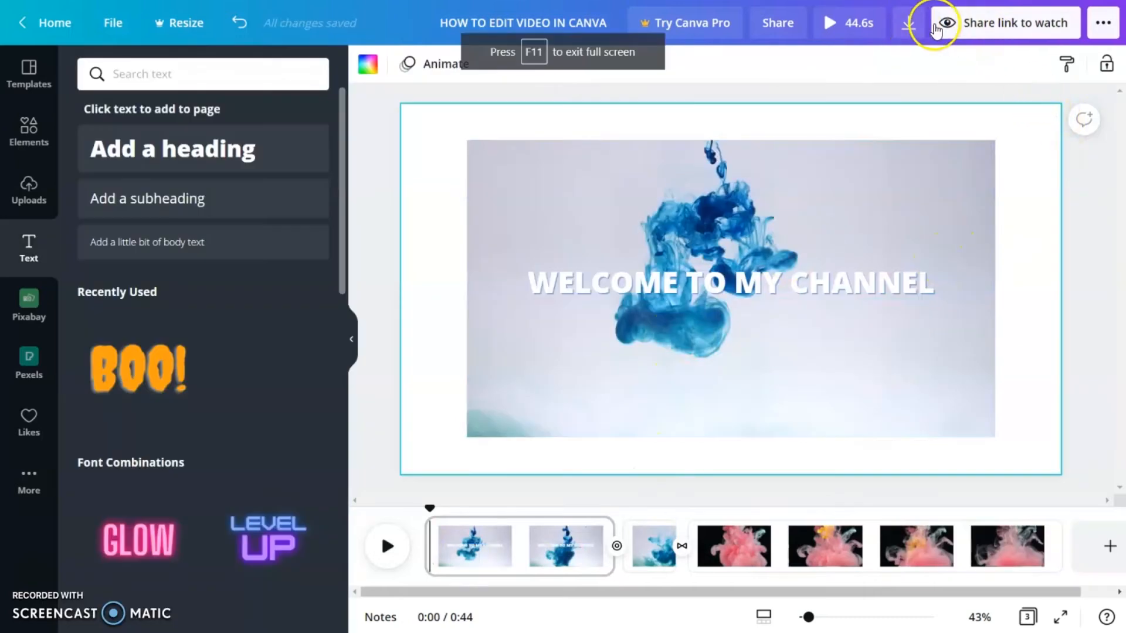
Step: Play the full preview of the video to review the animated welcome heading
{"action": "left_click", "coordinate": [859, 24]}
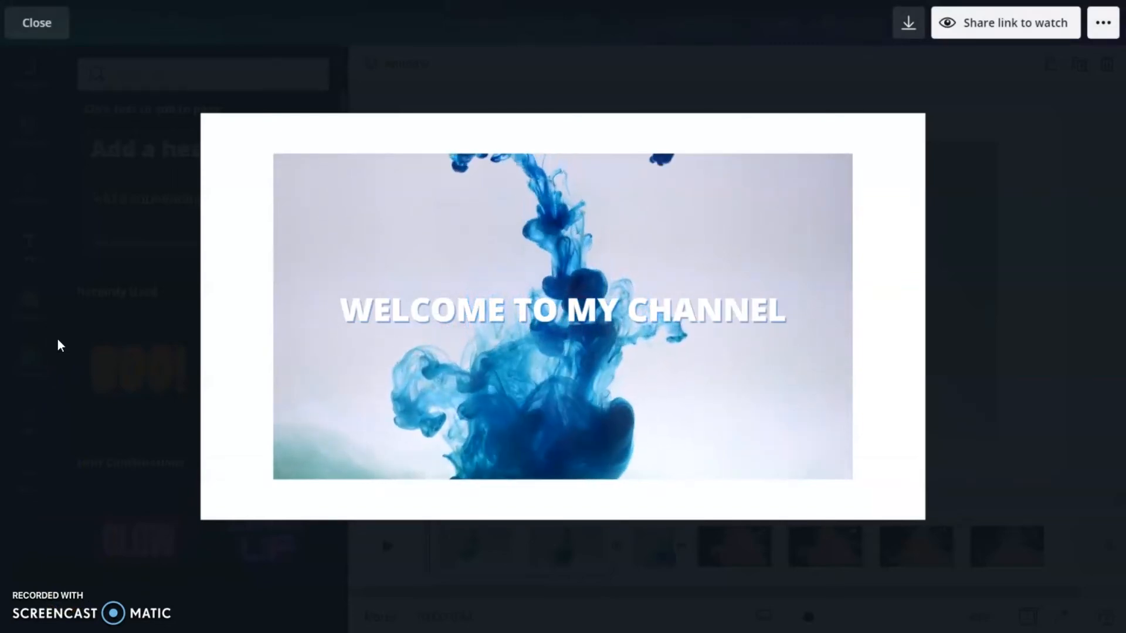
{"action": "left_click", "coordinate": [263, 356]}
Step: Set the first blue ink clip's duration to 10 seconds and shorten it further to 5 seconds
{"action": "mouse_move", "coordinate": [843, 426]}
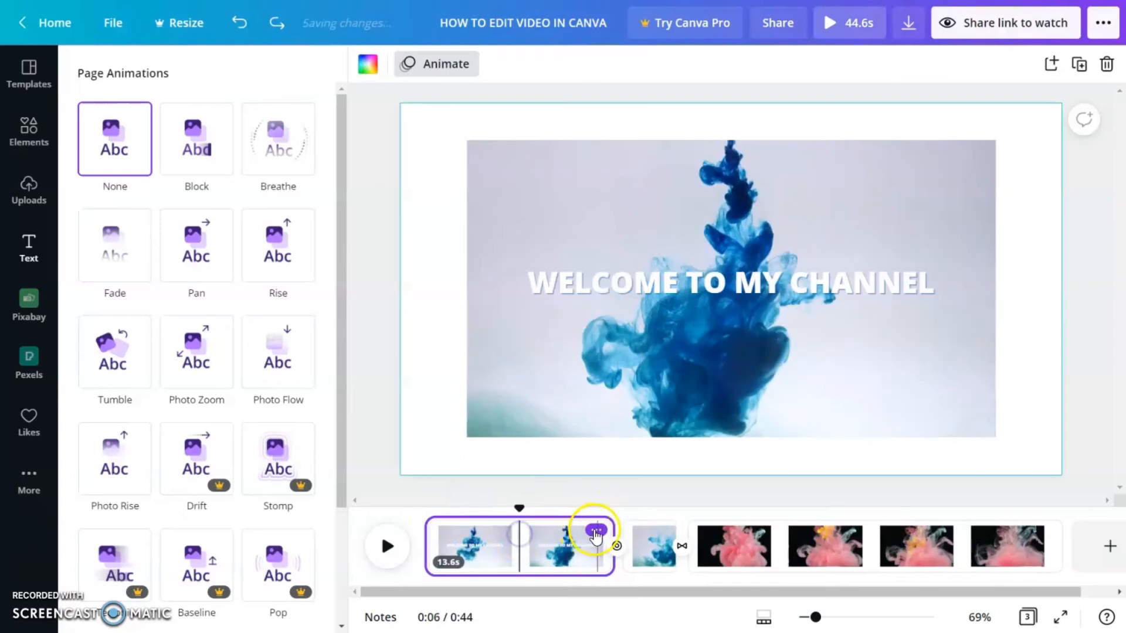
{"action": "left_click", "coordinate": [597, 531]}
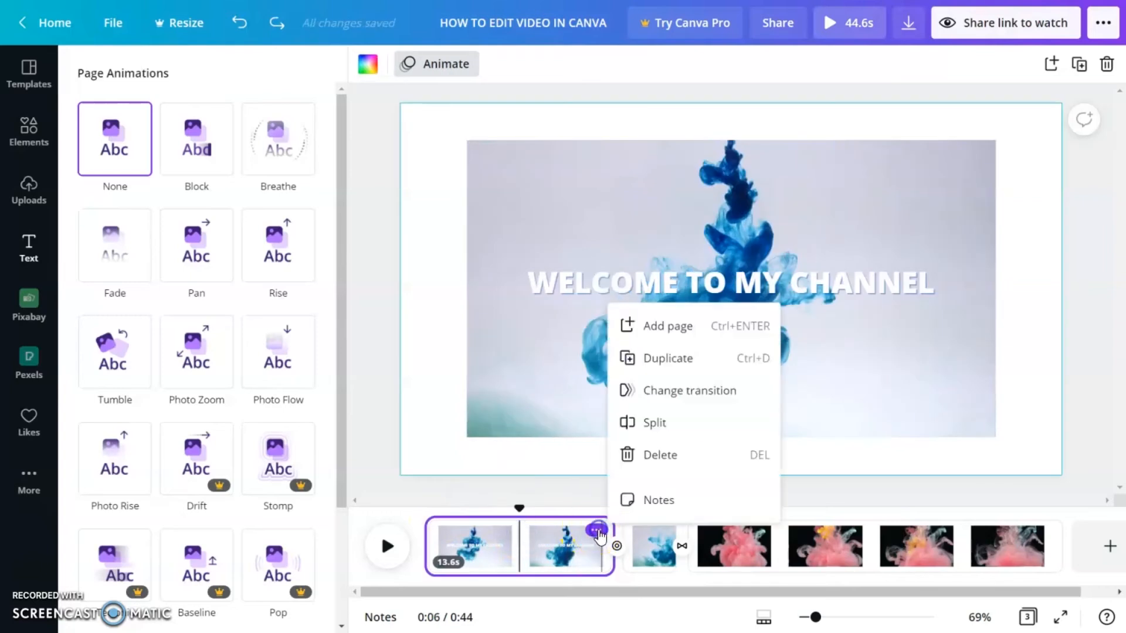
{"action": "left_click", "coordinate": [454, 566]}
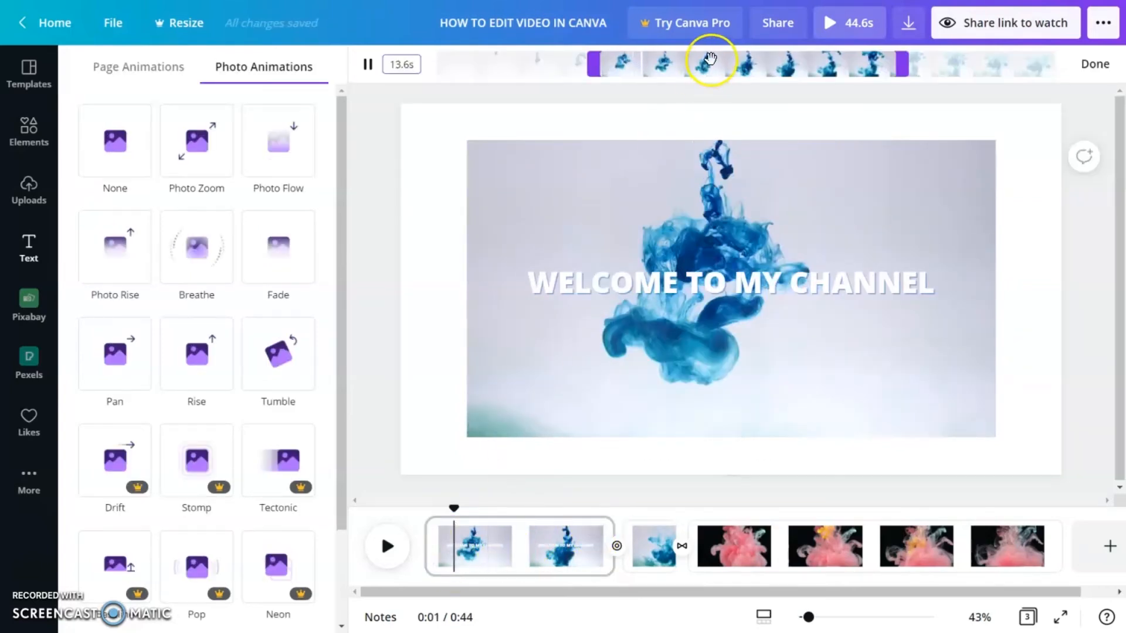
{"action": "left_click", "coordinate": [396, 66]}
{"action": "type", "text": "10"}
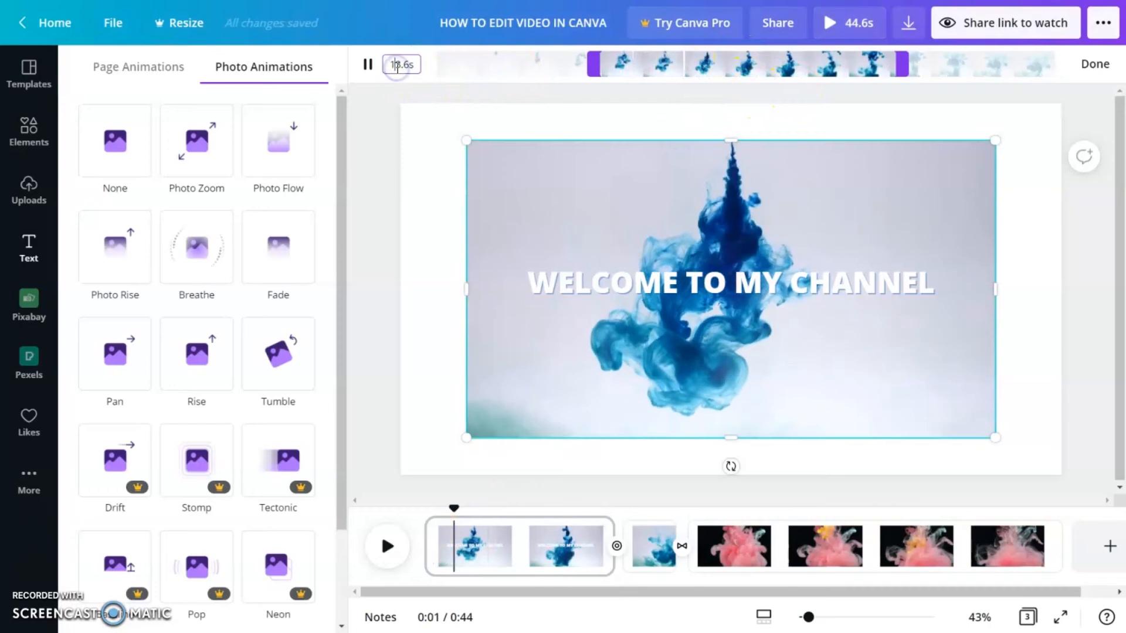
{"action": "key", "text": "Return"}
{"action": "type", "text": "5"}
{"action": "key", "text": "Return"}
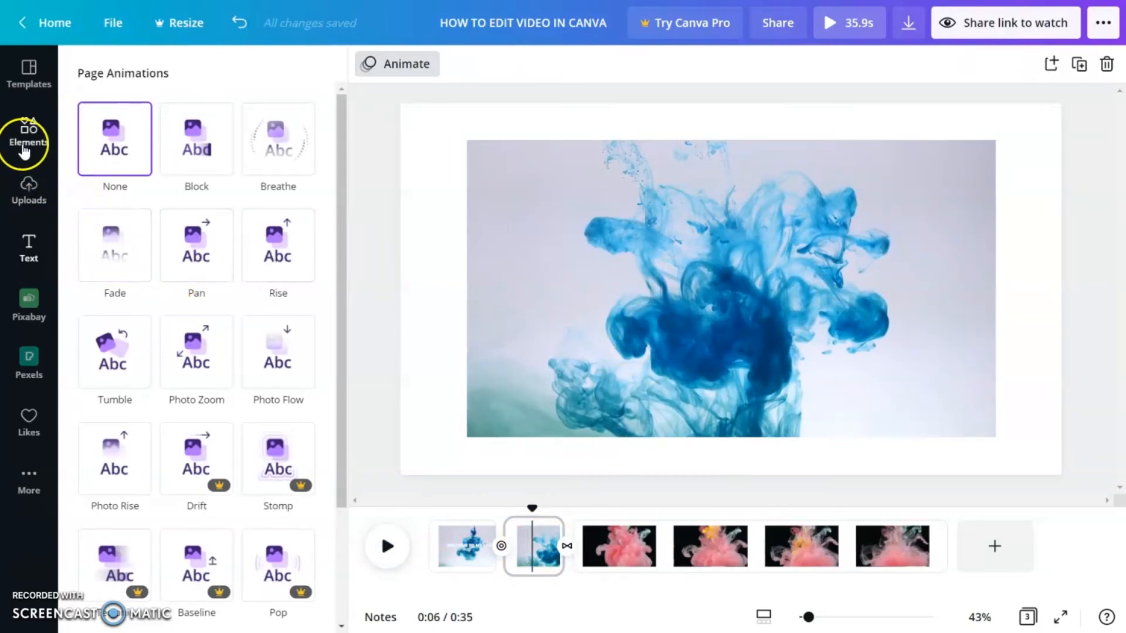
Step: Add a heading reading "TODAY I WILL SHOW YOU HOW TO EDIT VIDEOS IN CANVA" to the second blue ink clip
{"action": "left_click", "coordinate": [26, 138]}
{"action": "left_click", "coordinate": [26, 250]}
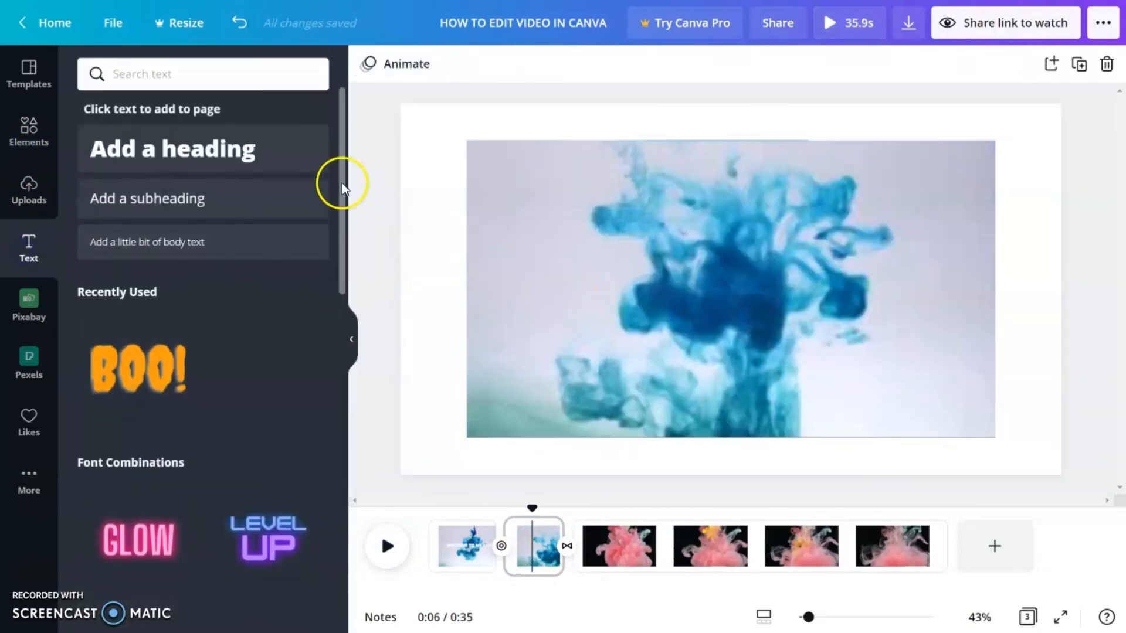
{"action": "left_click", "coordinate": [197, 160]}
{"action": "left_click", "coordinate": [660, 294]}
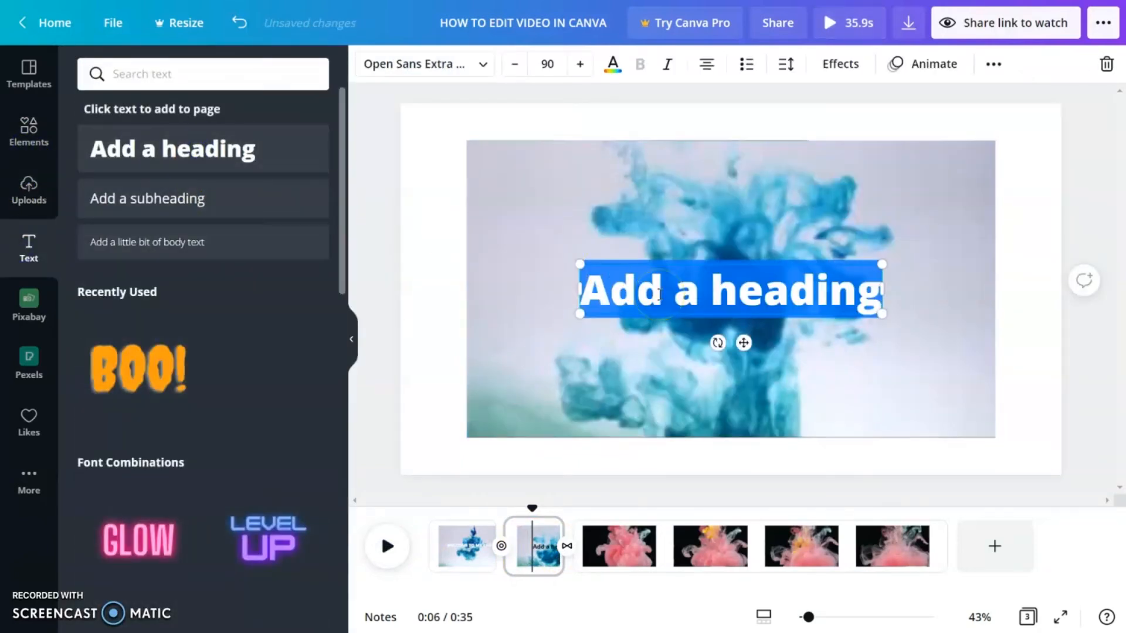
Step: Apply the Shadow effect to the second clip's heading and set the shadow colour to dark blue
{"action": "left_click", "coordinate": [202, 296]}
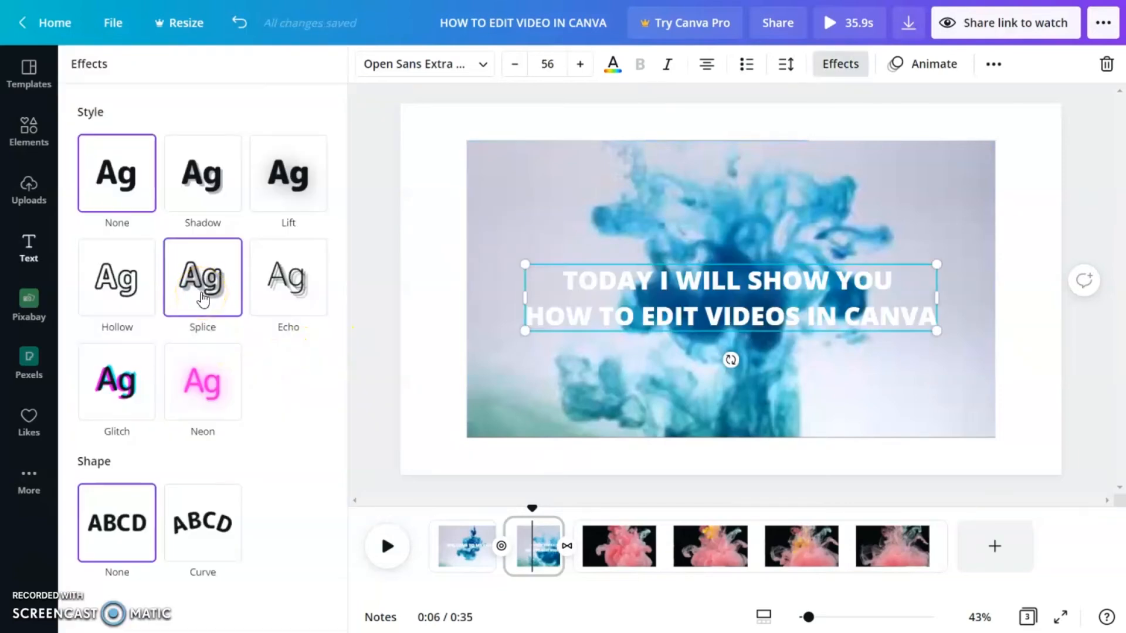
{"action": "left_click", "coordinate": [131, 208]}
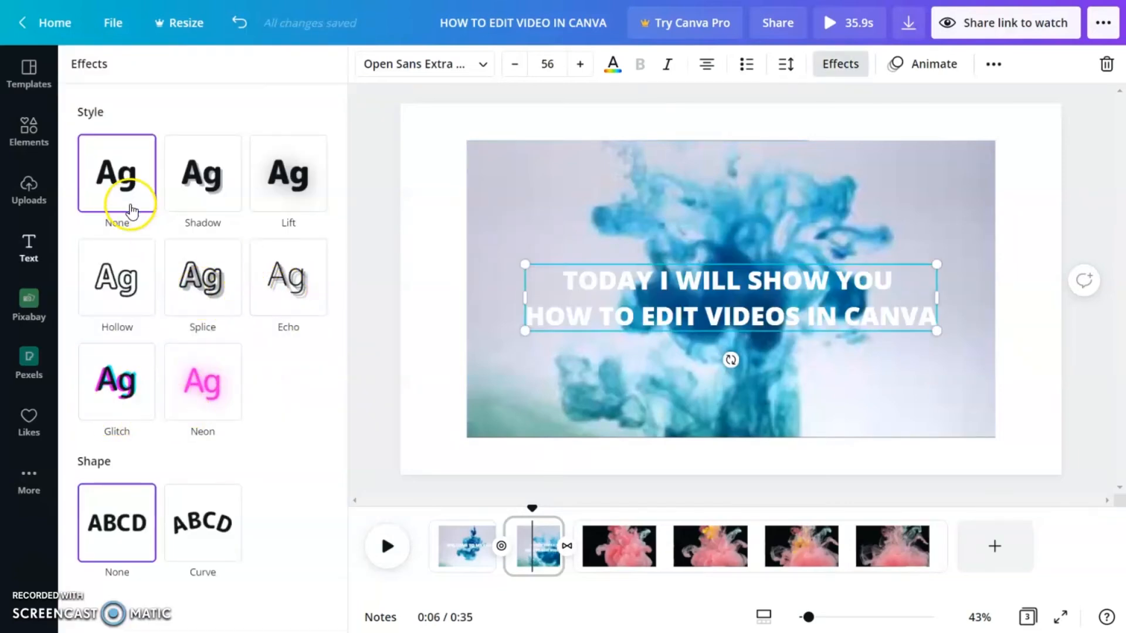
{"action": "left_click", "coordinate": [188, 199]}
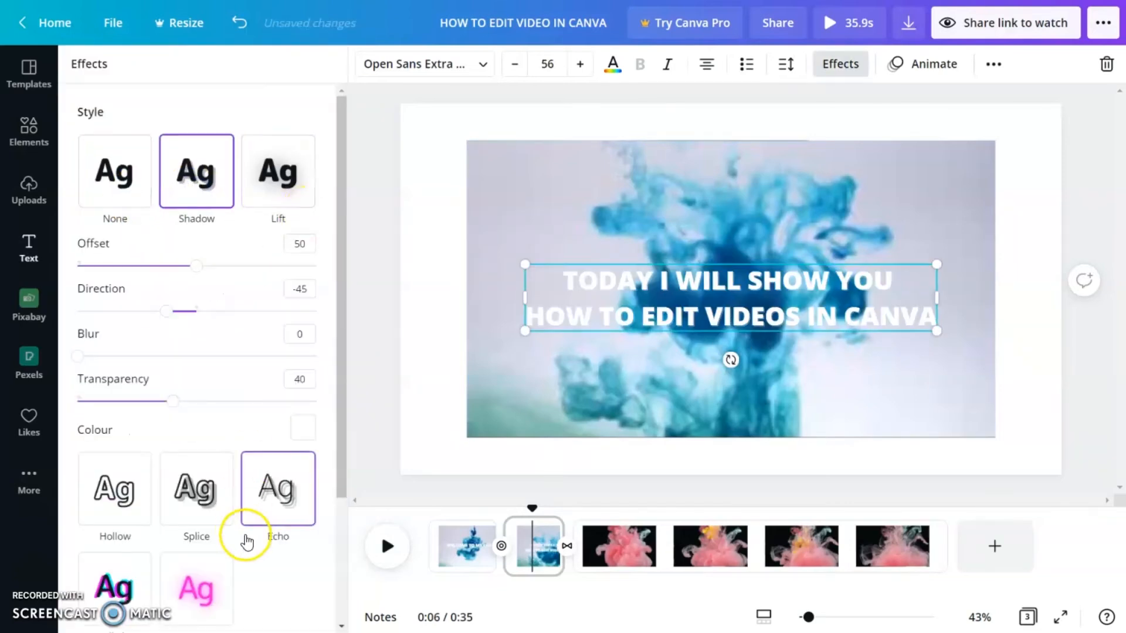
{"action": "scroll", "coordinate": [293, 531], "scroll_direction": "down", "scroll_amount": 3}
{"action": "left_click", "coordinate": [302, 259]}
{"action": "left_click", "coordinate": [280, 504]}
{"action": "scroll", "coordinate": [281, 505], "scroll_direction": "down", "scroll_amount": 2}
{"action": "left_click", "coordinate": [288, 470]}
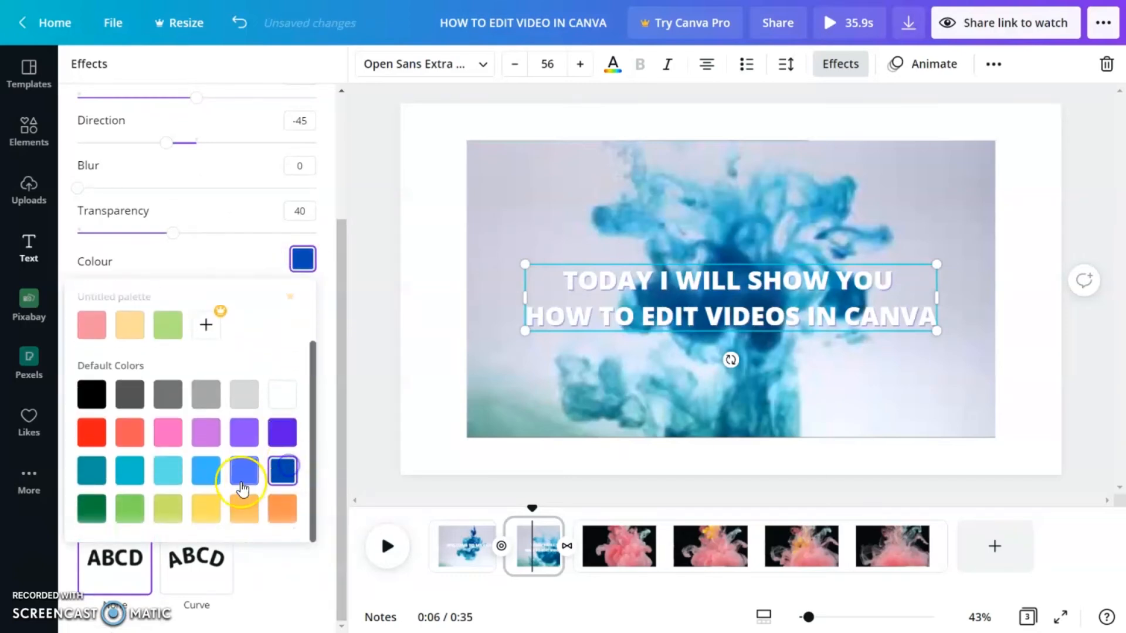
Step: Apply the Burst text animation to the second clip's heading and play the video back from the first clip
{"action": "left_click", "coordinate": [1029, 185]}
{"action": "left_click", "coordinate": [815, 309]}
{"action": "left_click", "coordinate": [918, 226]}
{"action": "left_click", "coordinate": [866, 310]}
{"action": "left_click", "coordinate": [932, 64]}
{"action": "left_click", "coordinate": [278, 240]}
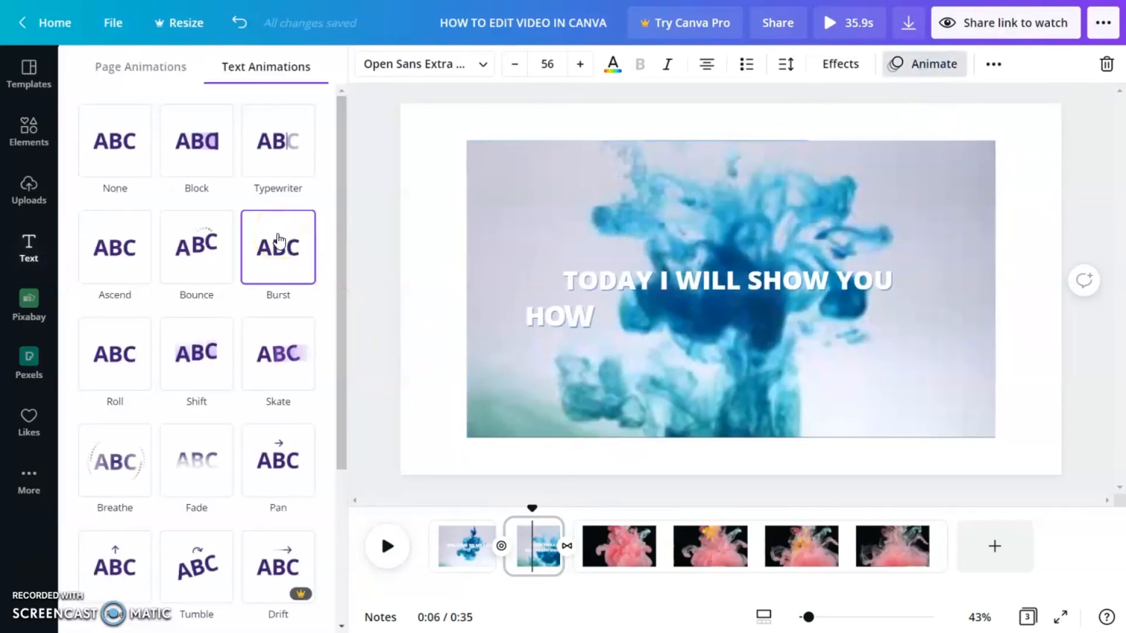
{"action": "left_click_drag", "start_coordinate": [534, 510], "coordinate": [476, 512]}
{"action": "left_click", "coordinate": [392, 545]}
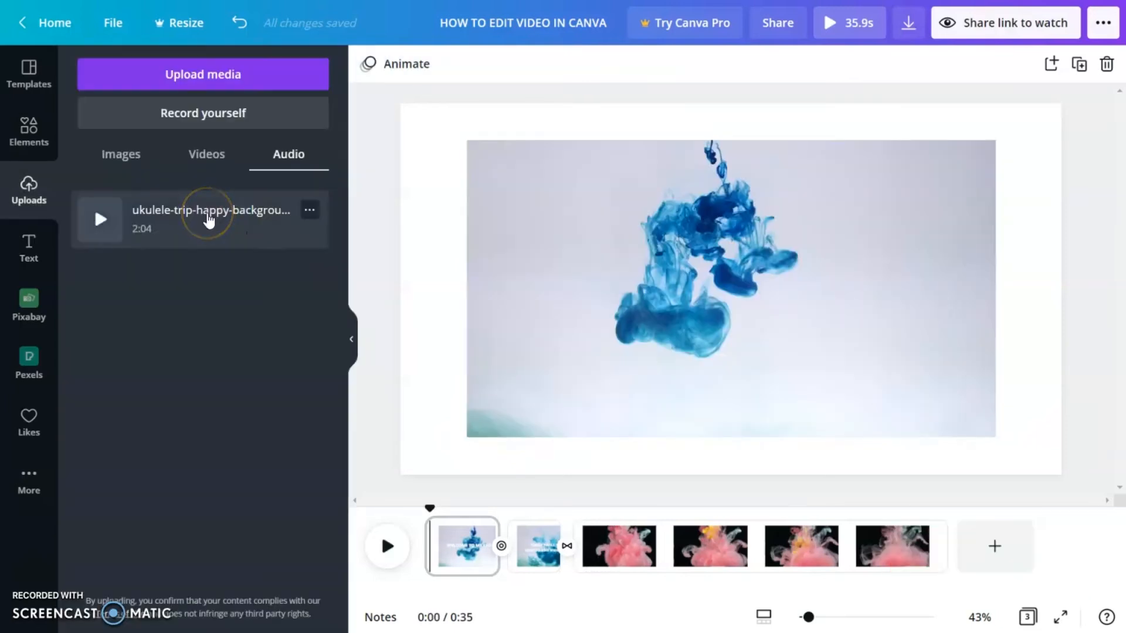
Step: Add the uploaded ukulele-trip-happy background audio track to the video and play it back
{"action": "left_click_drag", "start_coordinate": [197, 217], "coordinate": [644, 342]}
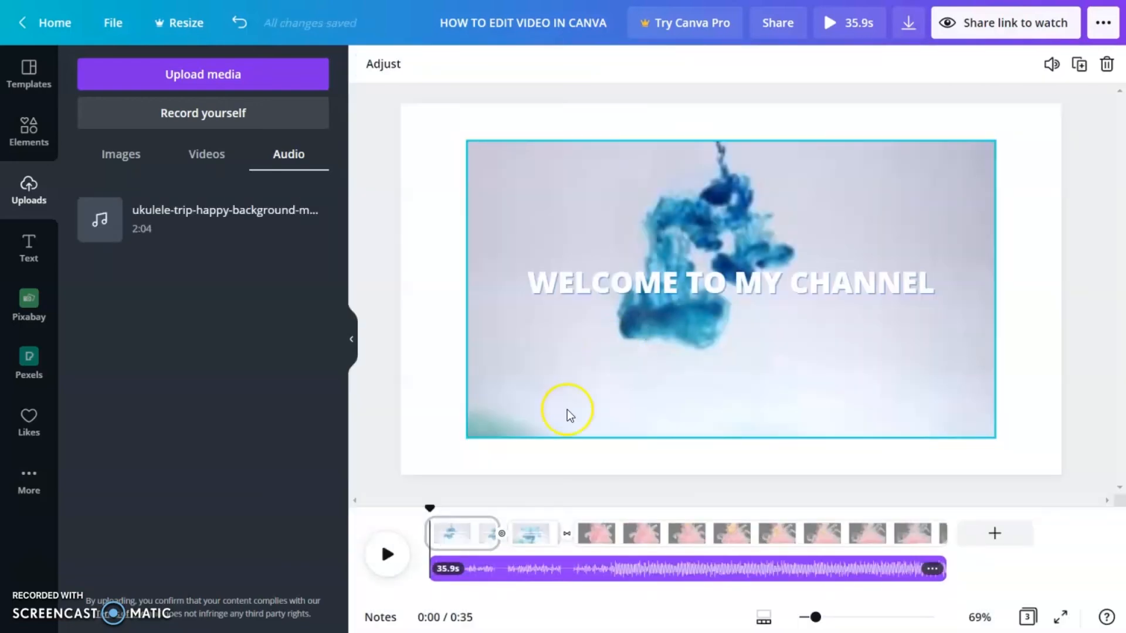
{"action": "left_click", "coordinate": [375, 547]}
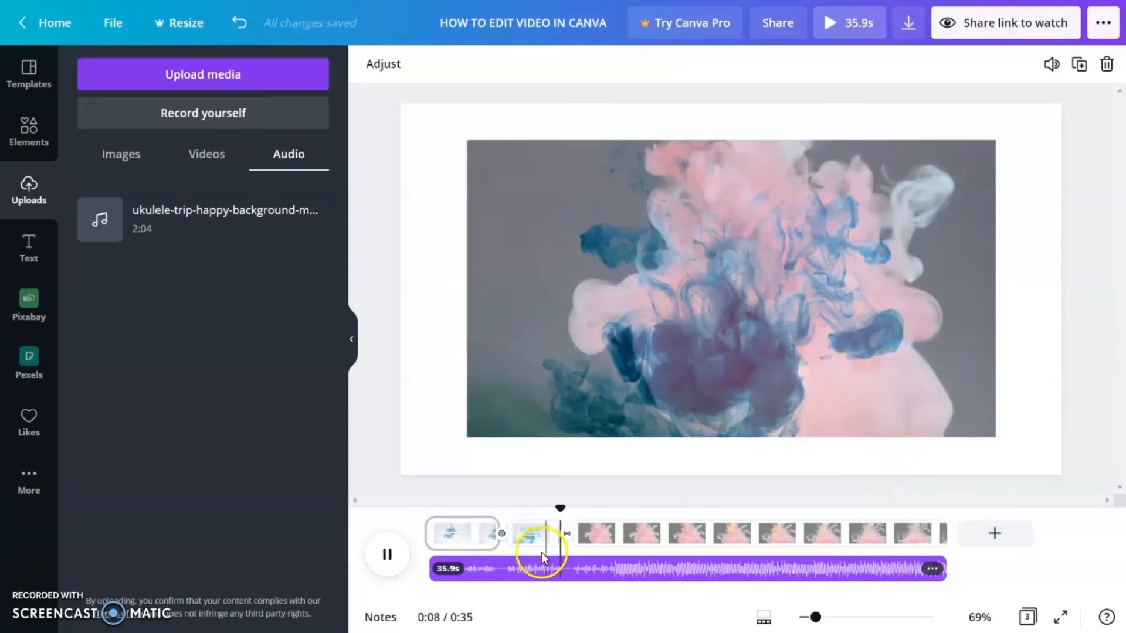
{"action": "left_click", "coordinate": [388, 556]}
Step: Adjust the audio track so that it starts from a later part of the song, and play back the result
{"action": "left_click", "coordinate": [658, 574]}
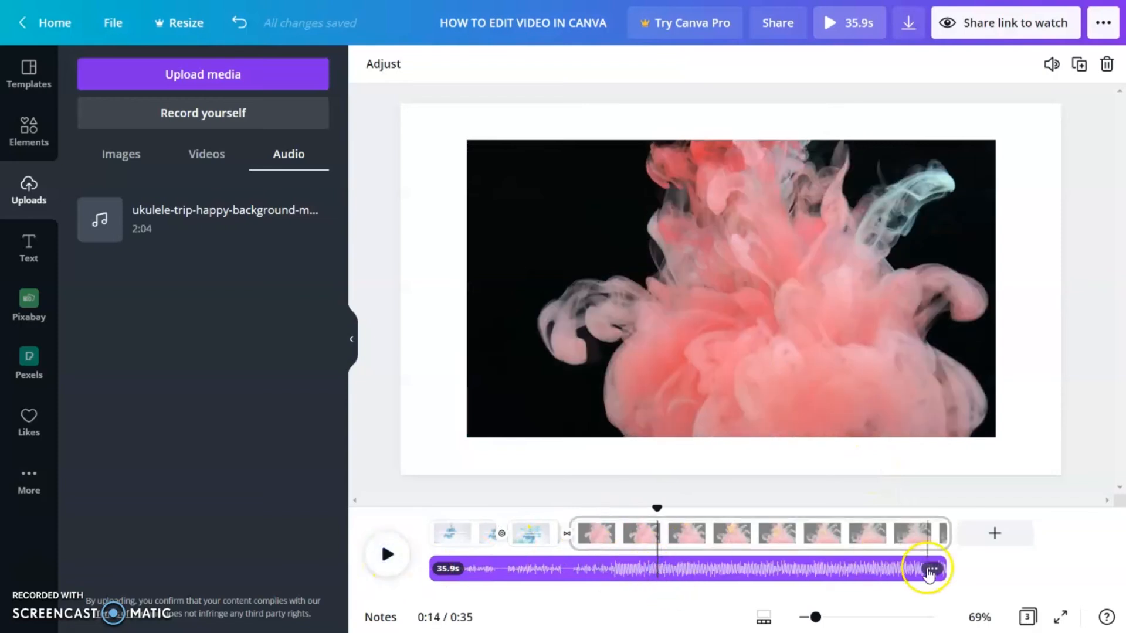
{"action": "left_click", "coordinate": [931, 571]}
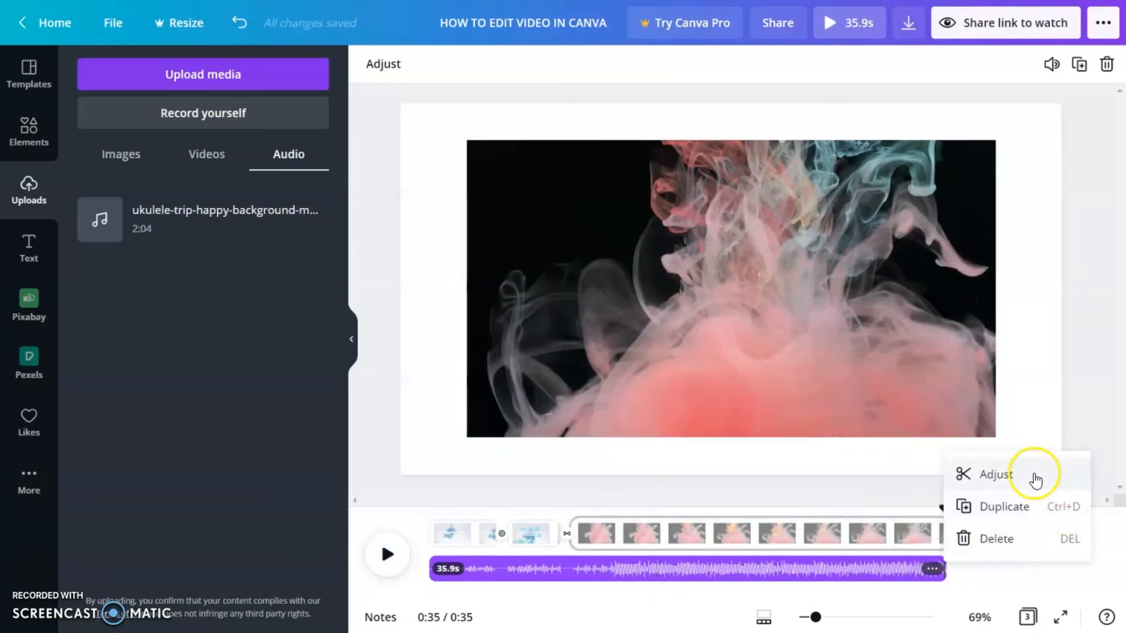
{"action": "left_click", "coordinate": [997, 474]}
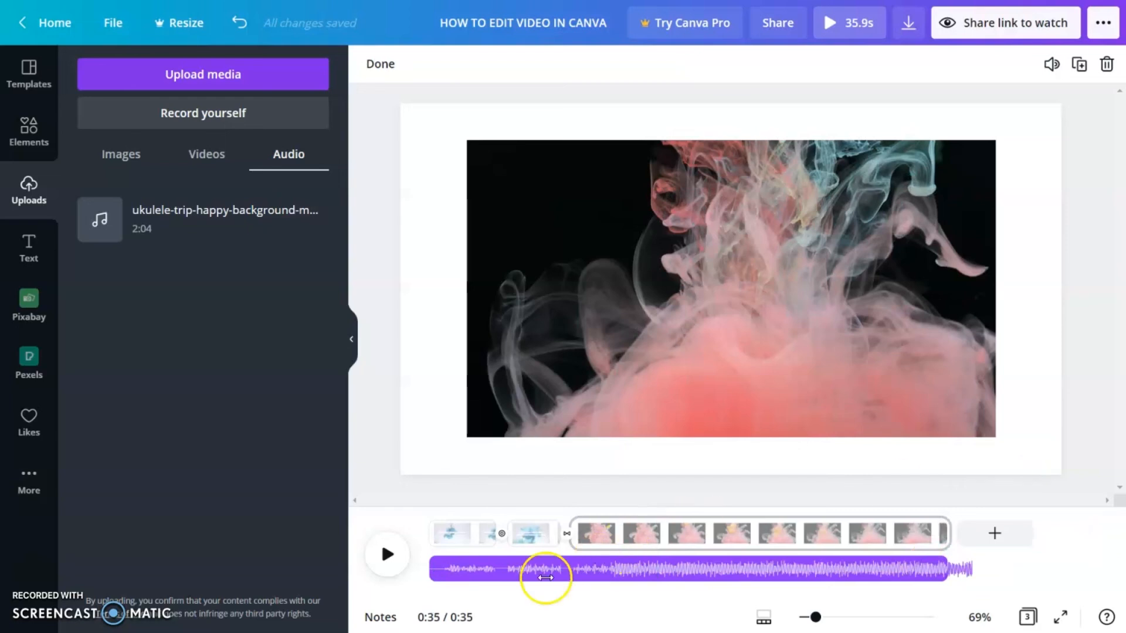
{"action": "left_click_drag", "start_coordinate": [561, 572], "coordinate": [405, 579]}
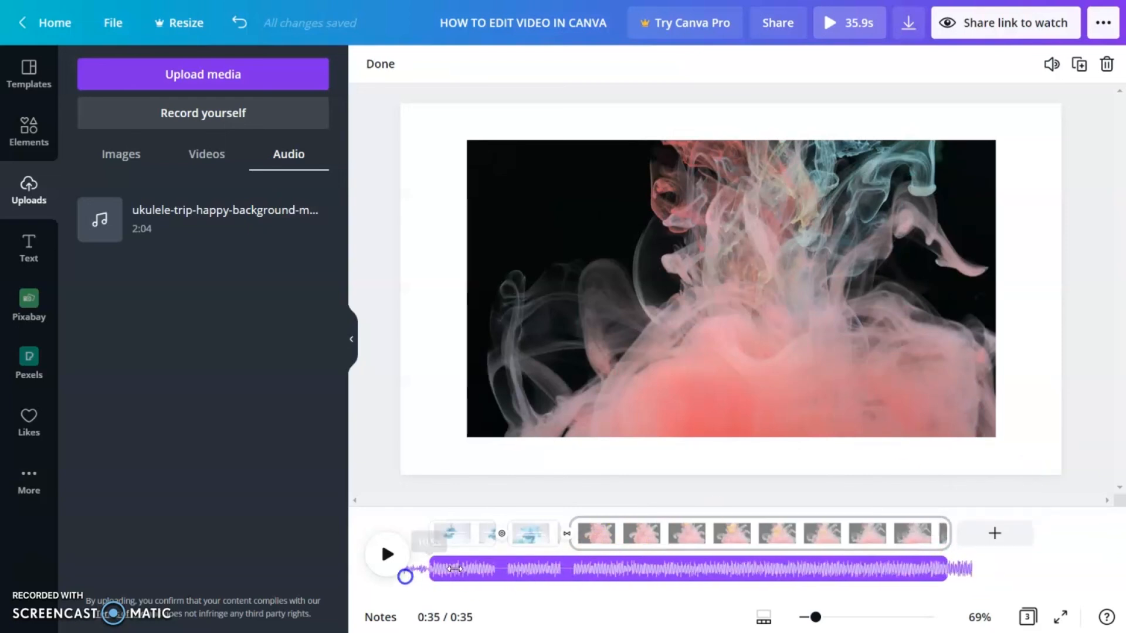
{"action": "left_click", "coordinate": [387, 554]}
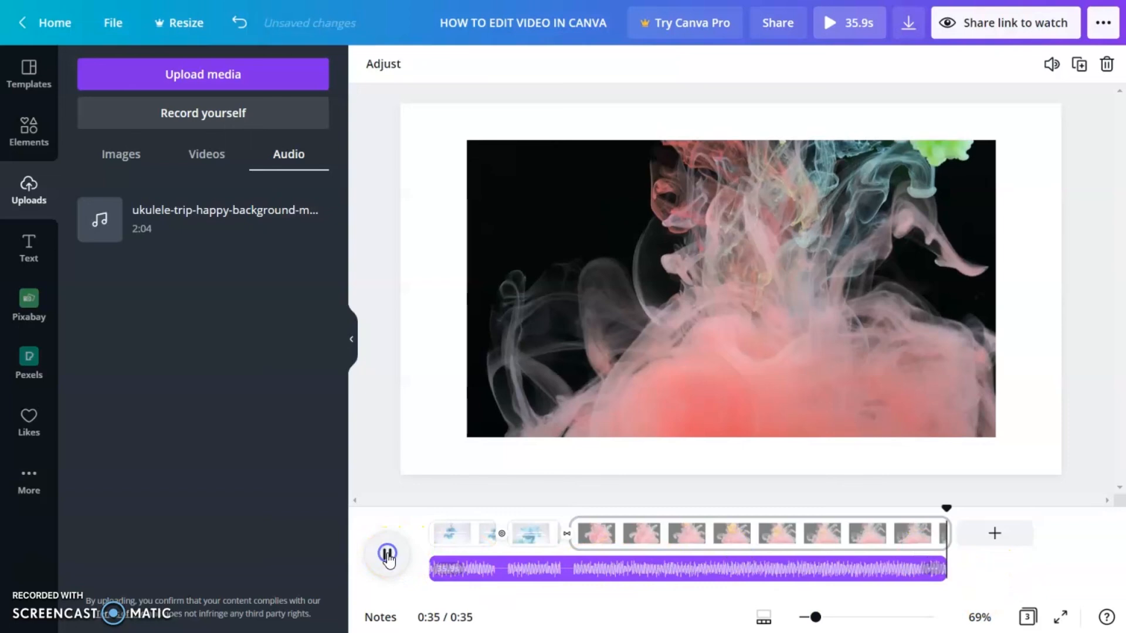
{"action": "left_click", "coordinate": [388, 554]}
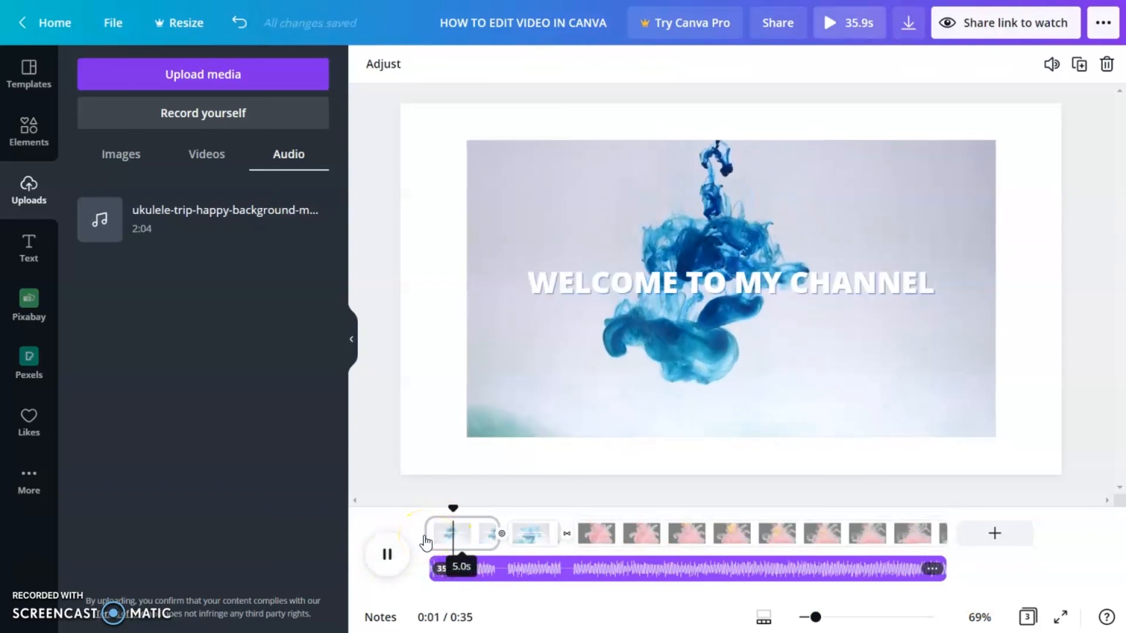
{"action": "left_click", "coordinate": [376, 554]}
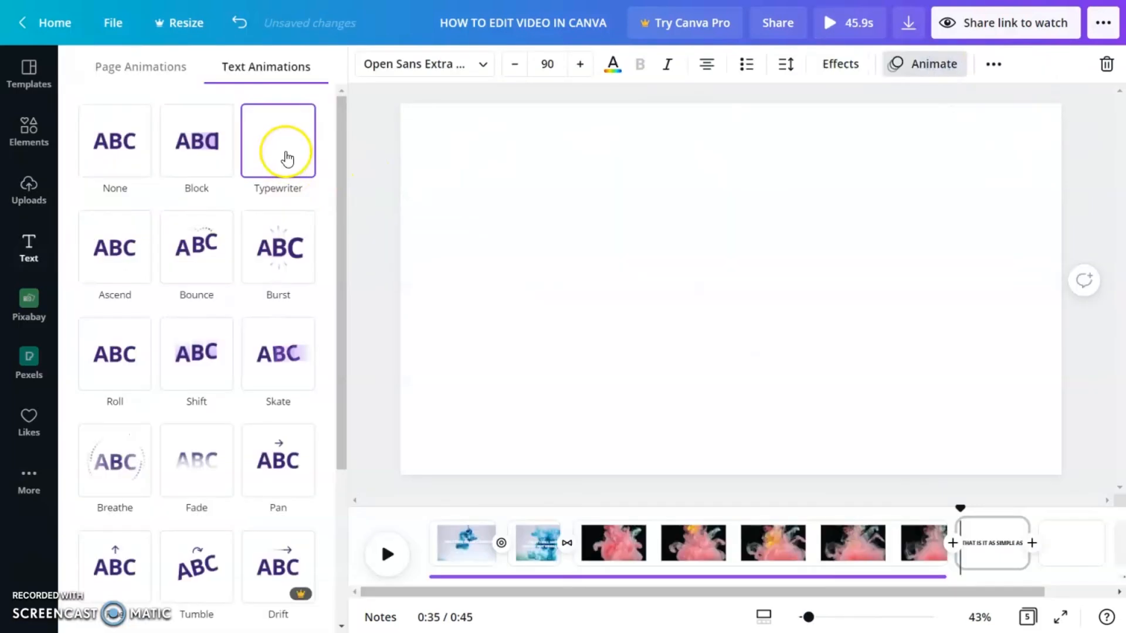
Step: Apply the Typewriter text animation to the heading on the blank page after the pink ink clip
{"action": "left_click", "coordinate": [284, 155]}
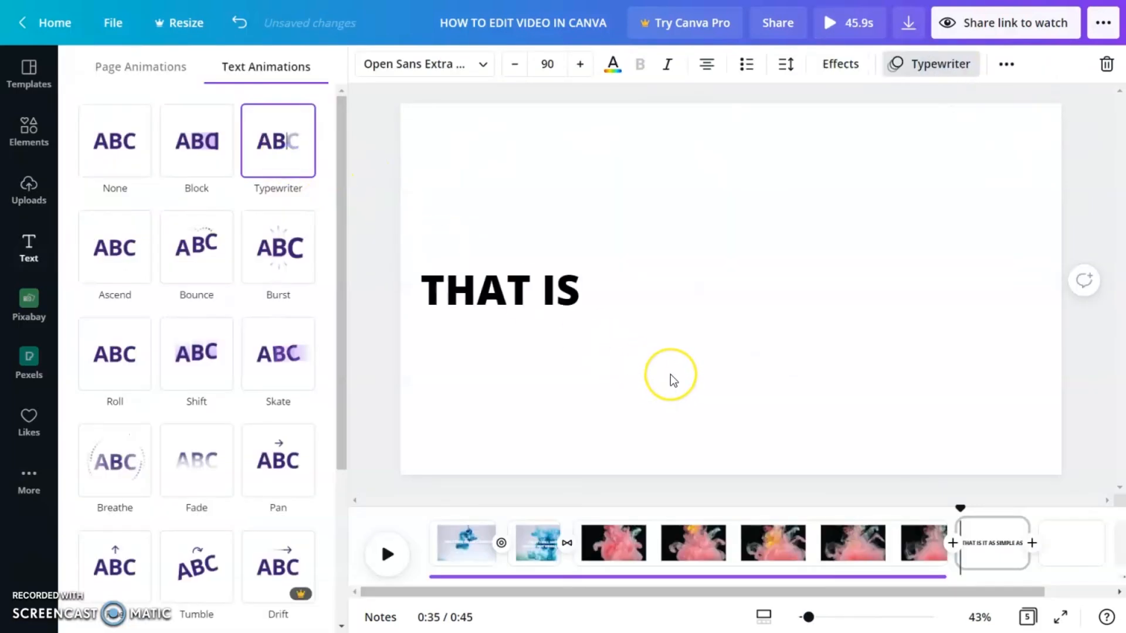